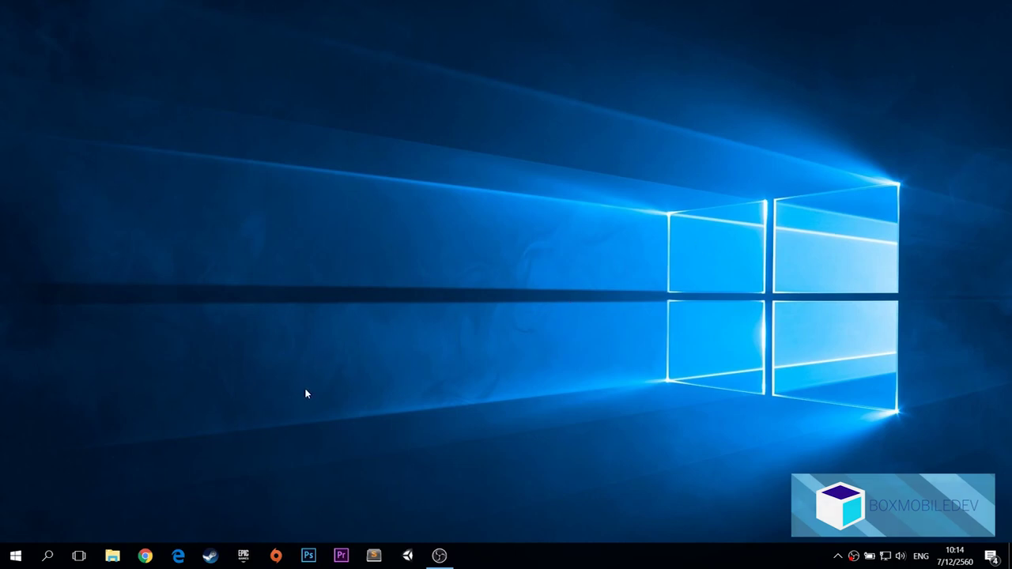
# Search for "android studio" in Chrome, view the official Android Studio download page, and close the browser
pyautogui.click(145, 555)
pyautogui.write('ad')
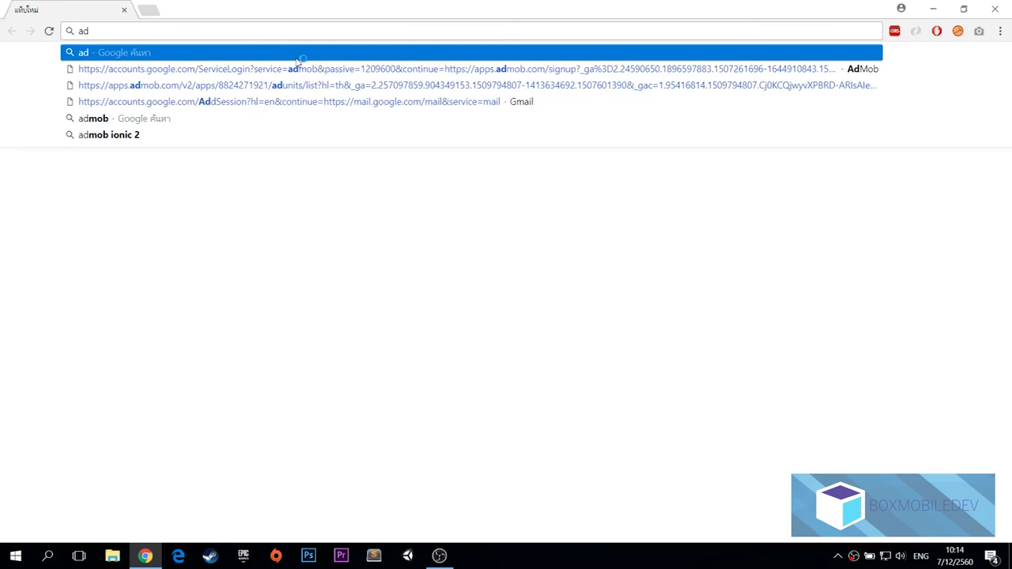
pyautogui.write('r')
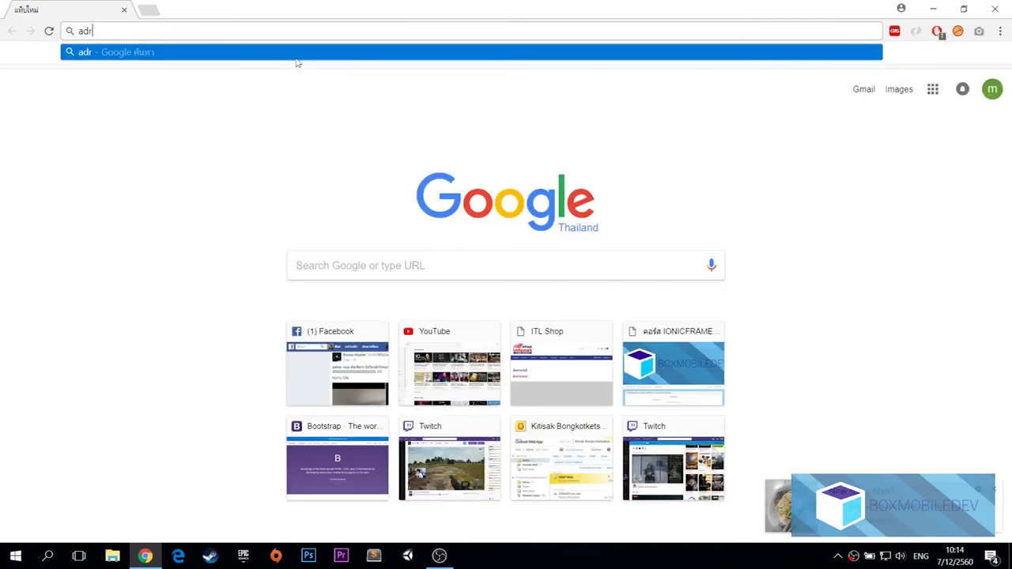
pyautogui.press('BackSpace')
pyautogui.write('dro')
pyautogui.press('BackSpace')
pyautogui.press('BackSpace')
pyautogui.press('BackSpace')
pyautogui.press('BackSpace')
pyautogui.write('ndroid studio')
pyautogui.press('Return')
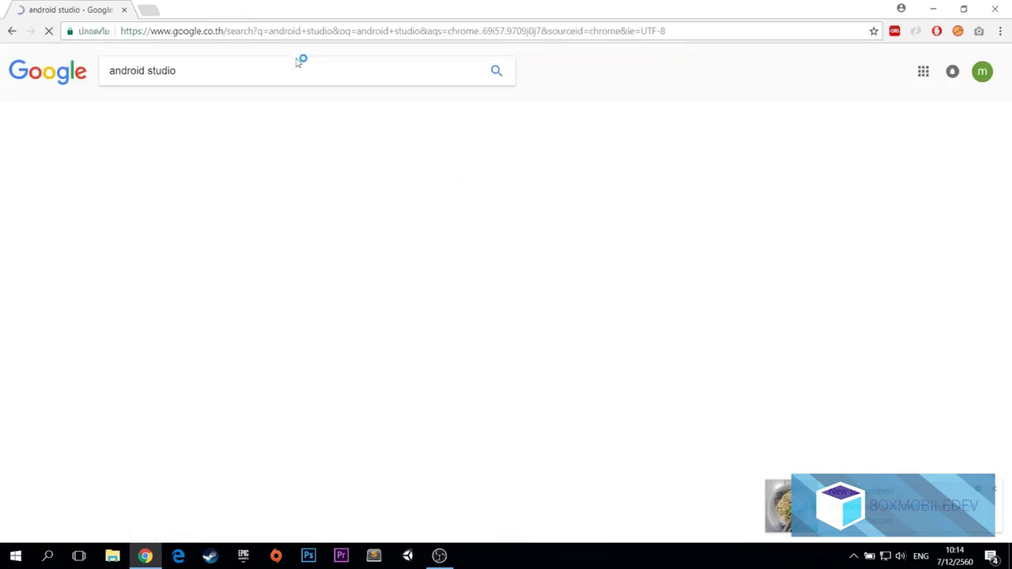
pyautogui.click(411, 166)
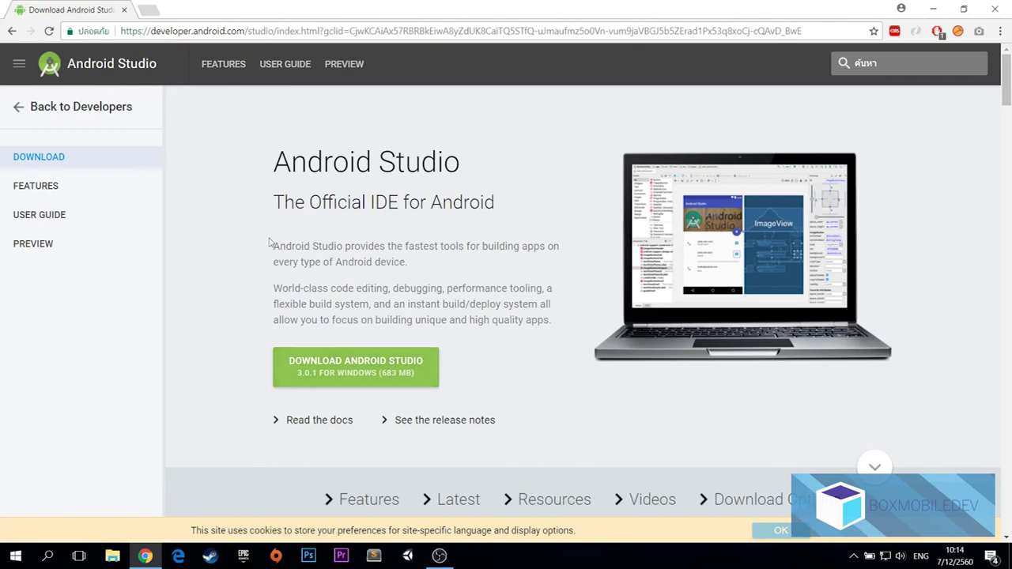
pyautogui.click(995, 10)
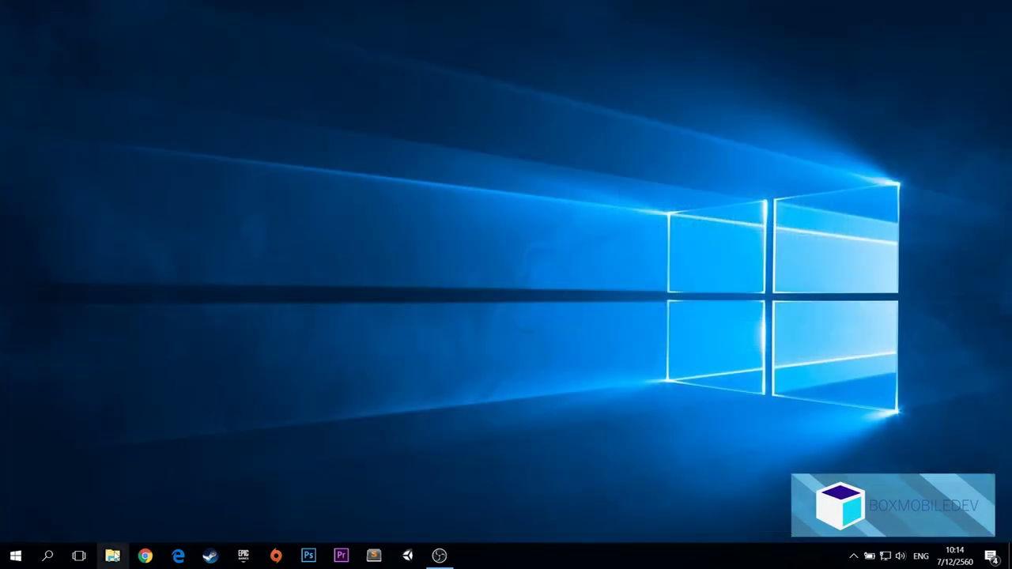
# Open the AndroidSDK folder on New Volume (D:) in File Explorer and examine its subfolders
pyautogui.press('super+e')
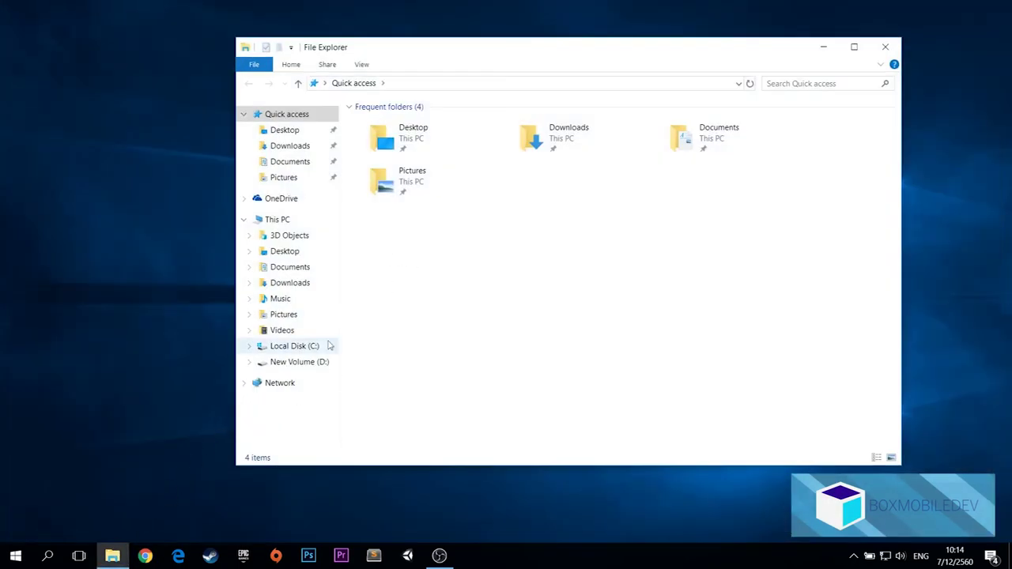
pyautogui.click(316, 363)
pyautogui.doubleClick(424, 126)
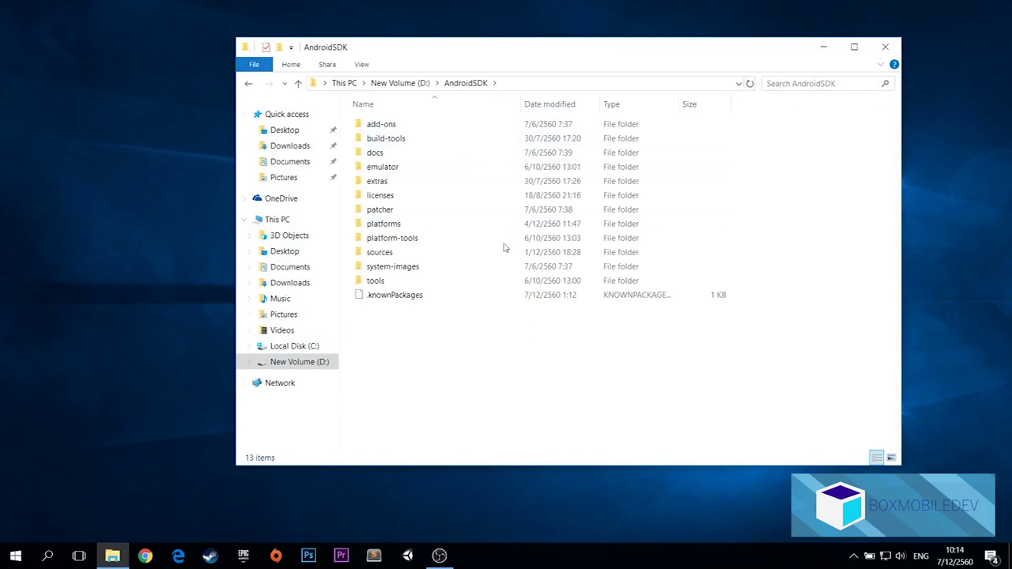
pyautogui.moveTo(558, 43); pyautogui.dragTo(610, 70)
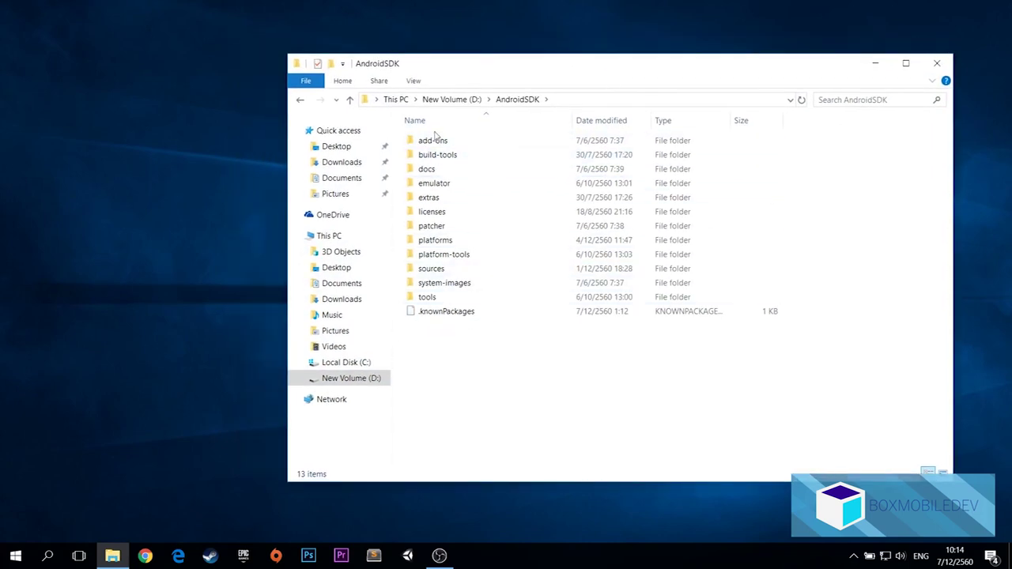
pyautogui.click(515, 100)
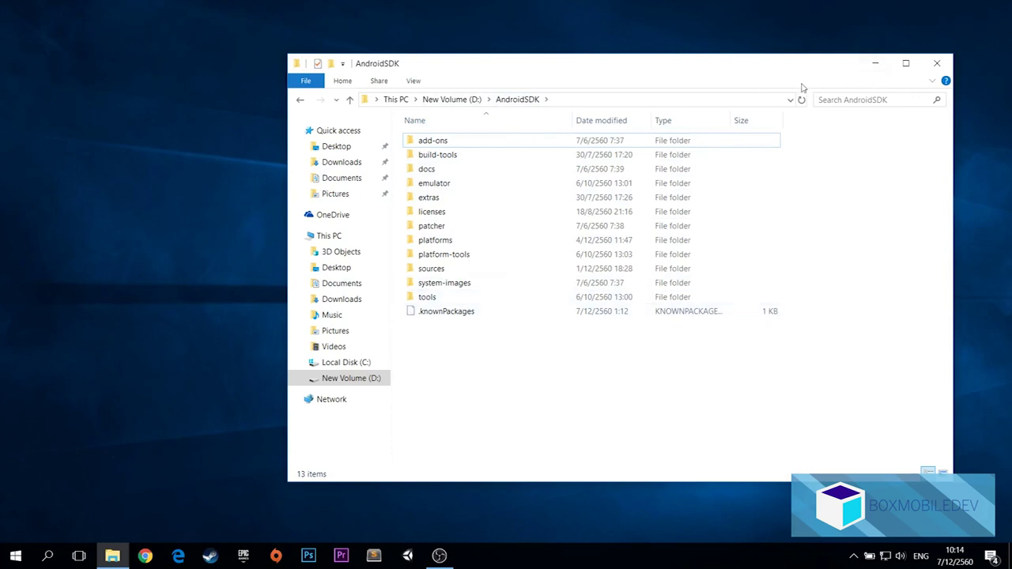
pyautogui.moveTo(802, 71); pyautogui.dragTo(800, 67)
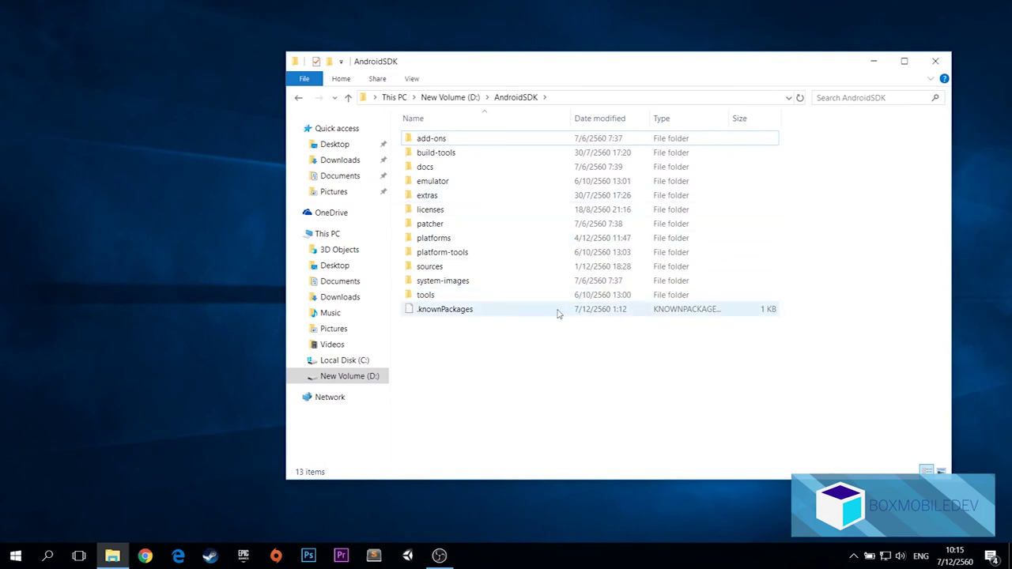
pyautogui.click(499, 142)
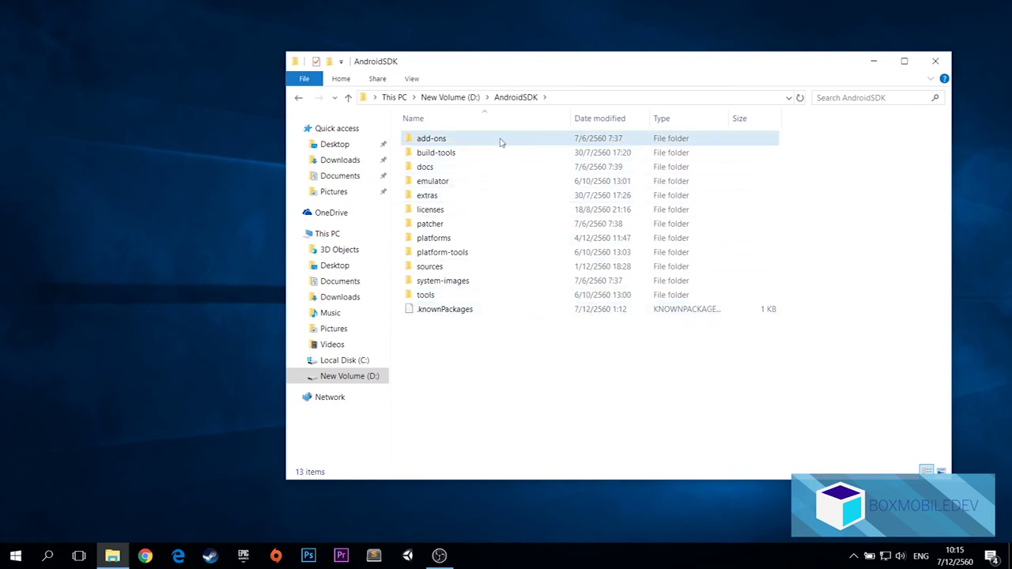
pyautogui.click(522, 158)
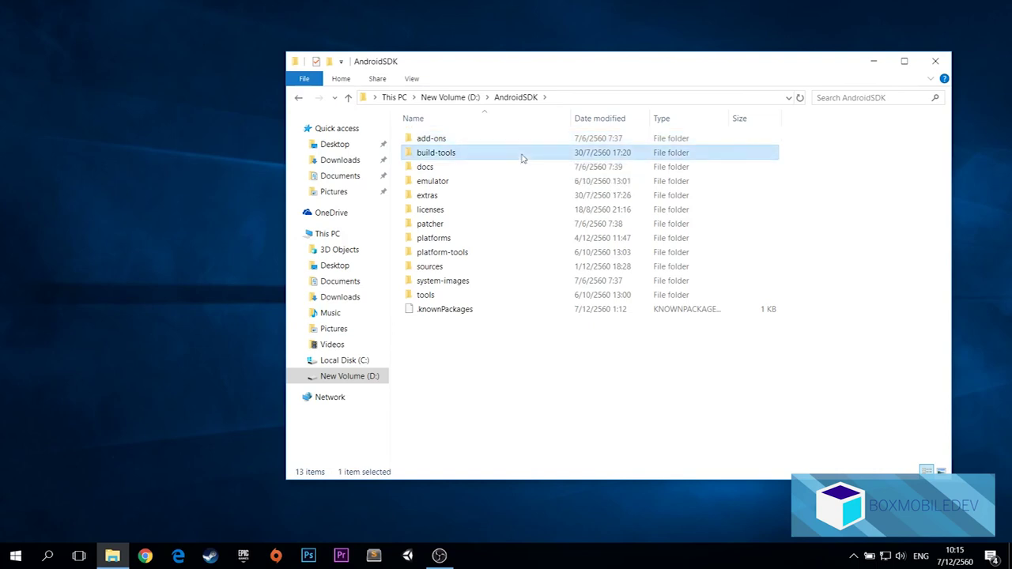
pyautogui.click(518, 169)
pyautogui.click(521, 141)
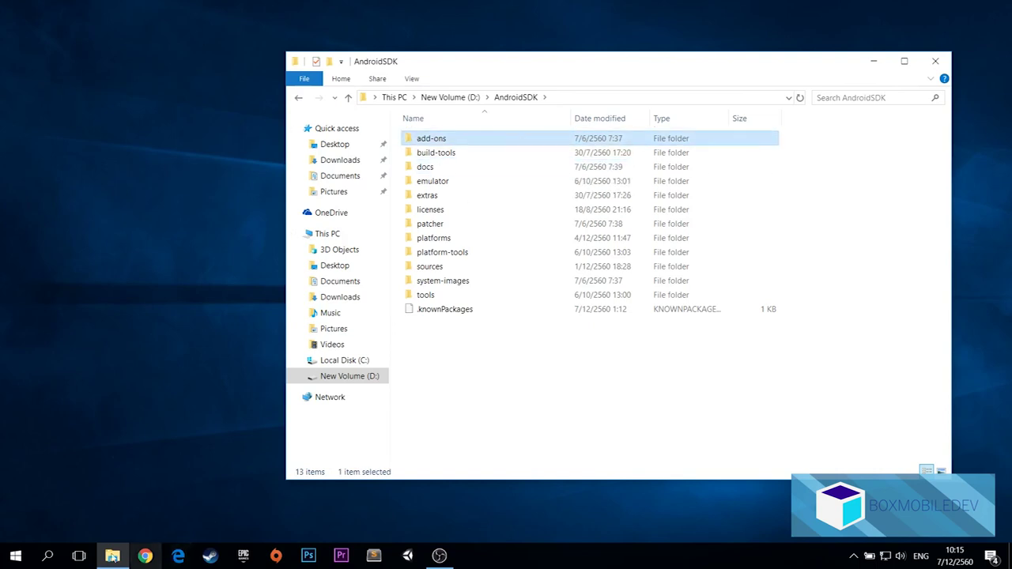
# Find and launch Android Studio through Windows search, and minimize the AndroidSDK folder window
pyautogui.click(48, 556)
pyautogui.write('andro')
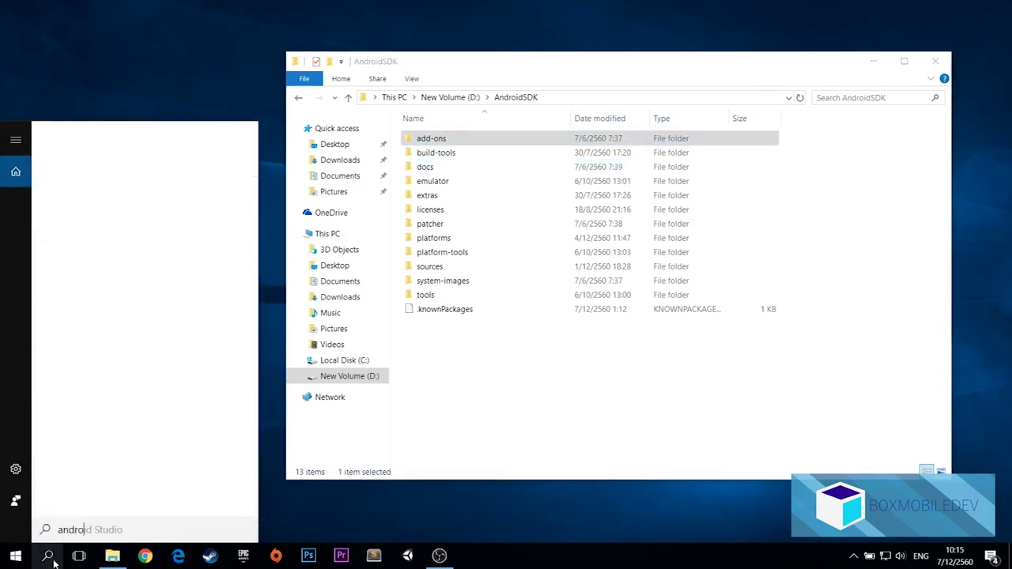
pyautogui.write('id stu')
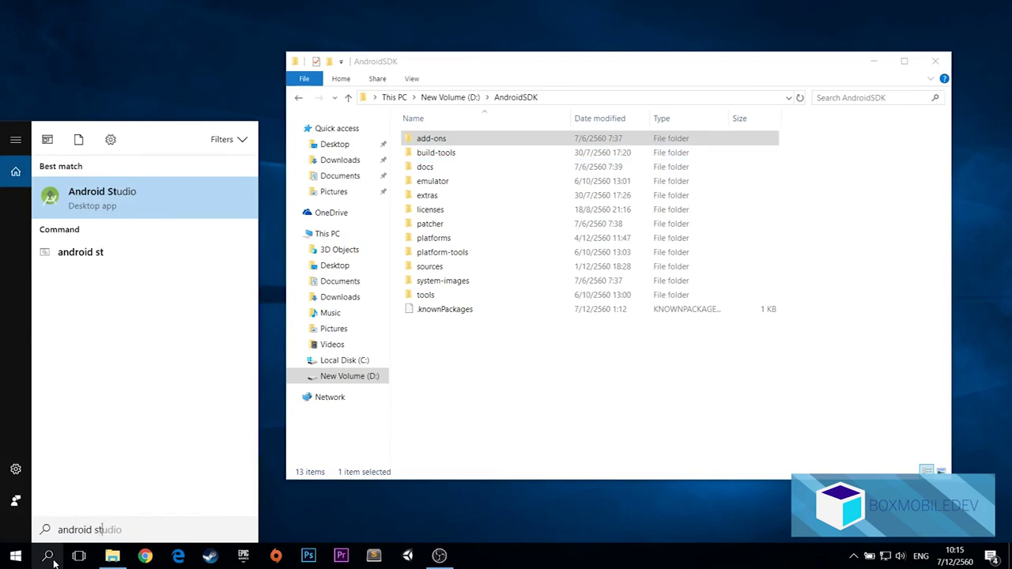
pyautogui.press('Return')
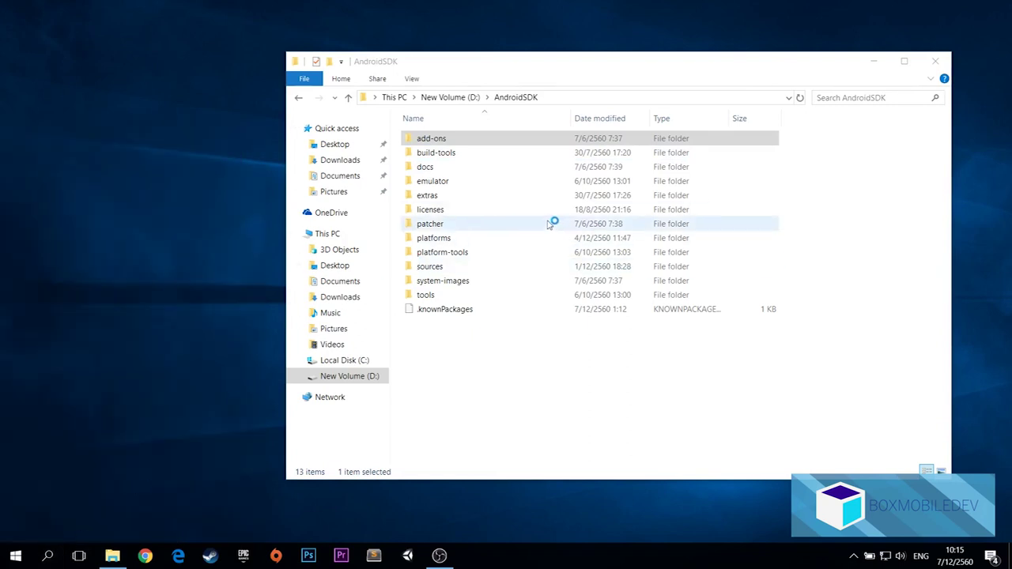
pyautogui.click(873, 62)
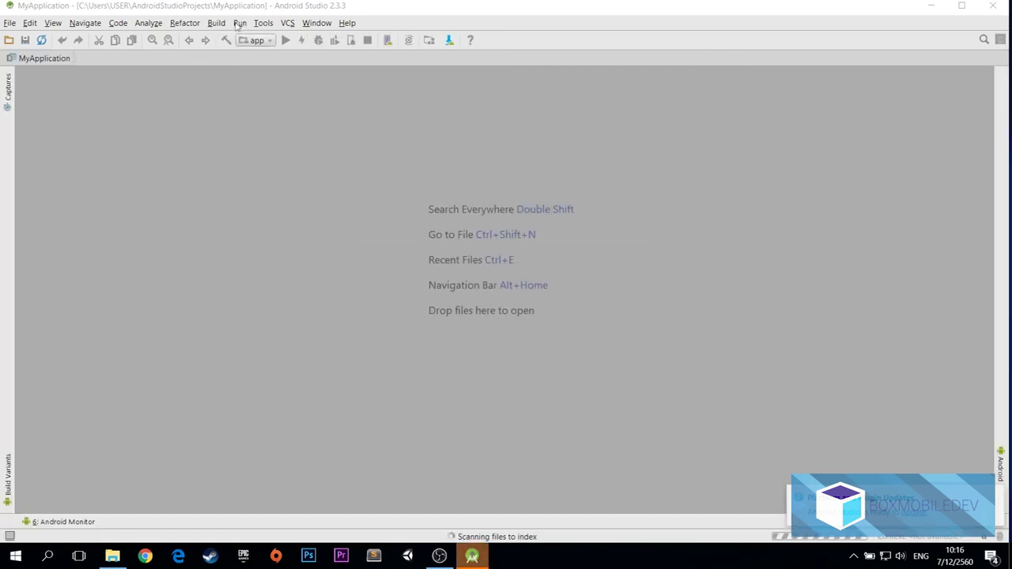
pyautogui.click(563, 386)
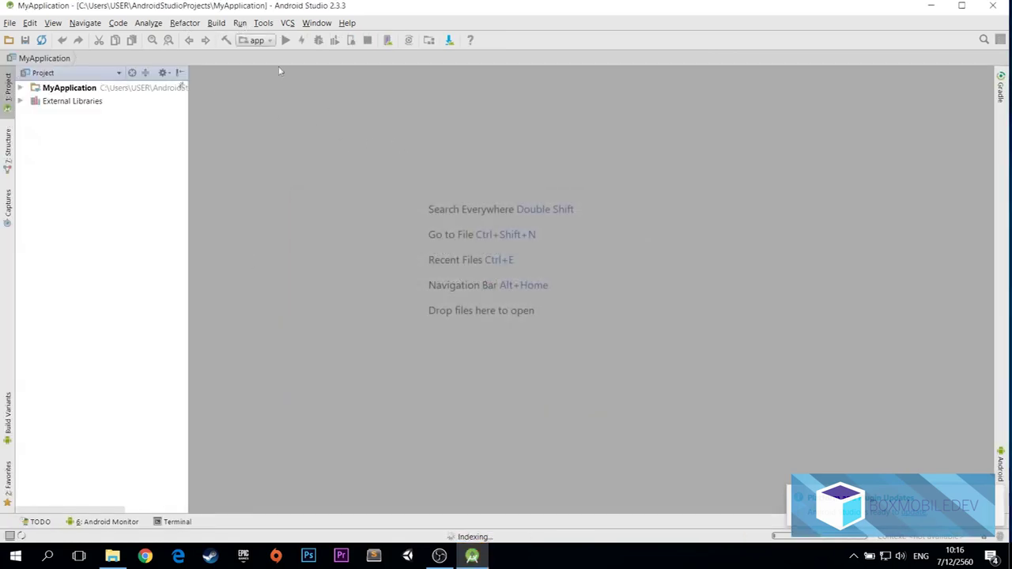
pyautogui.click(264, 23)
pyautogui.click(267, 24)
pyautogui.click(225, 24)
pyautogui.click(237, 25)
pyautogui.click(215, 25)
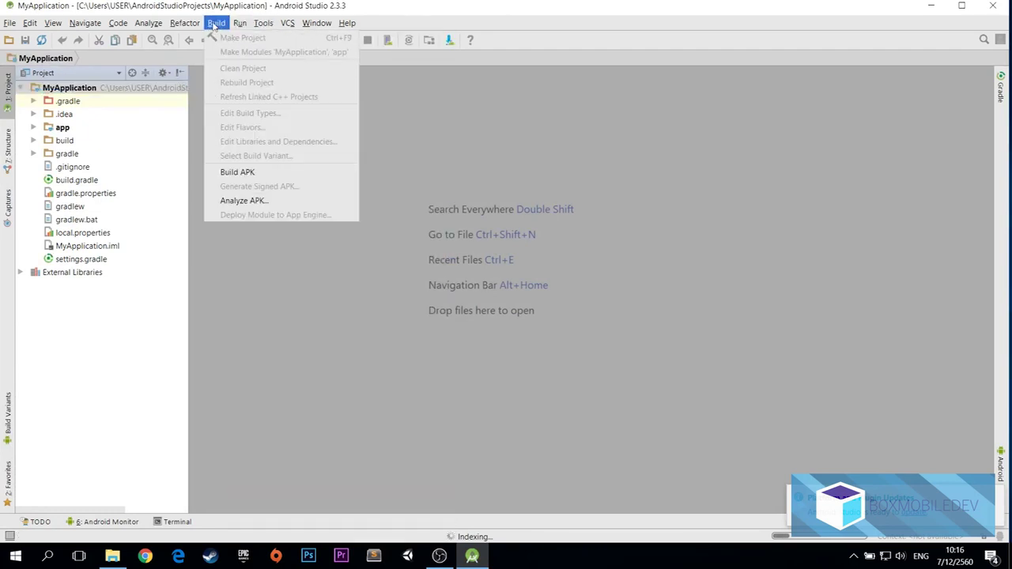
pyautogui.click(215, 25)
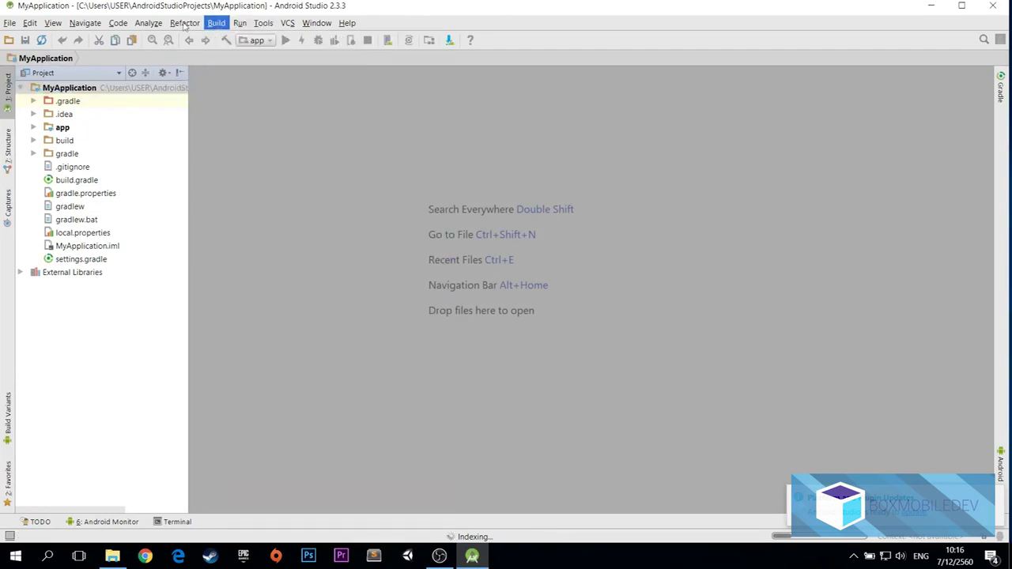
pyautogui.click(264, 25)
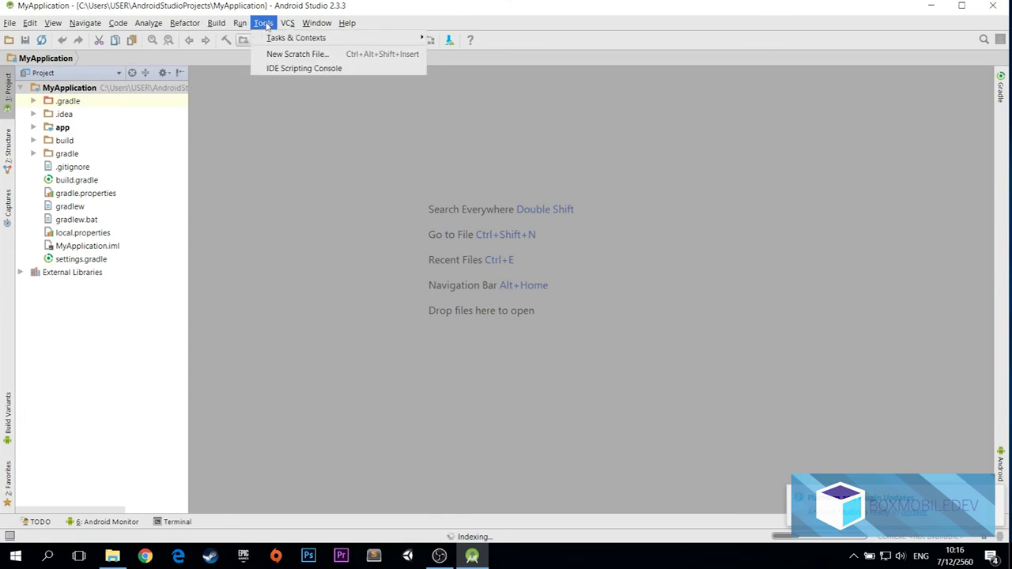
pyautogui.click(239, 24)
pyautogui.click(312, 24)
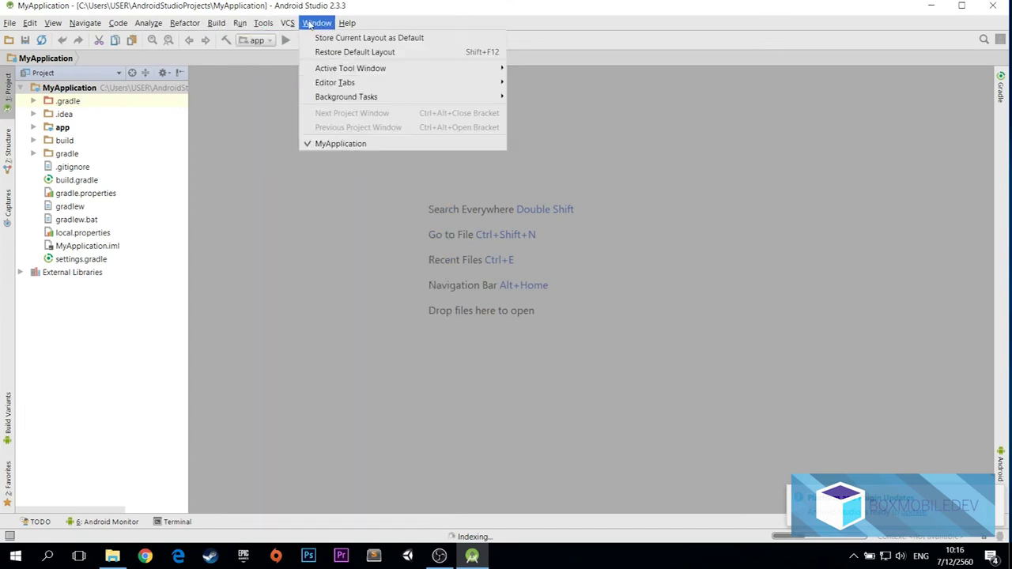
pyautogui.click(309, 24)
pyautogui.click(184, 23)
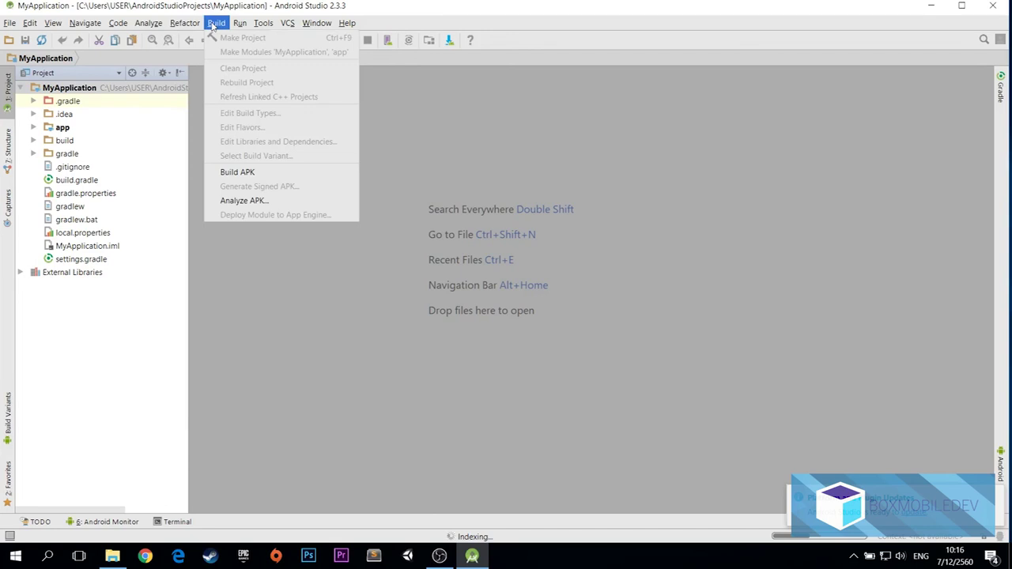
pyautogui.click(184, 23)
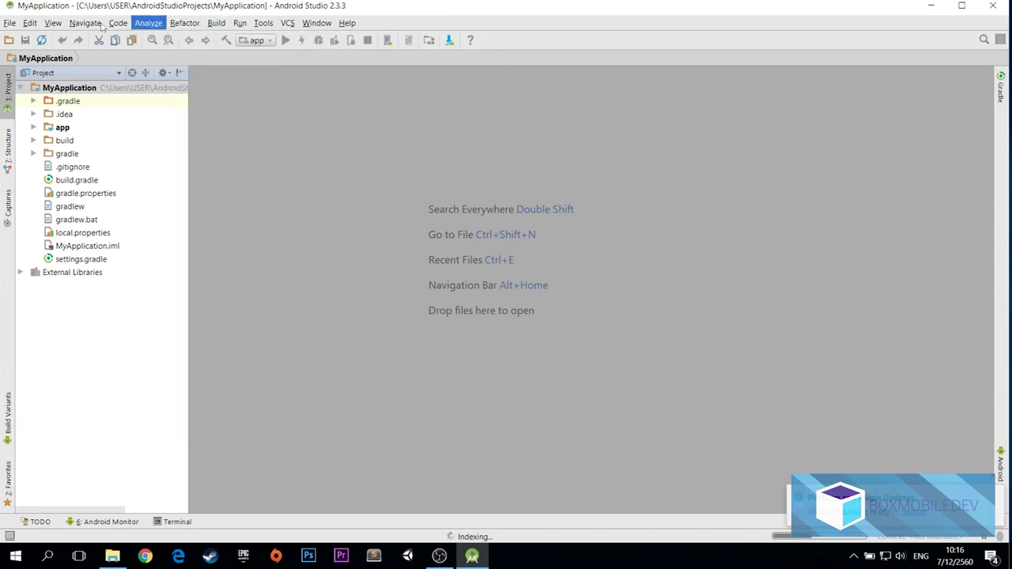
pyautogui.click(10, 23)
pyautogui.click(10, 23)
pyautogui.click(53, 23)
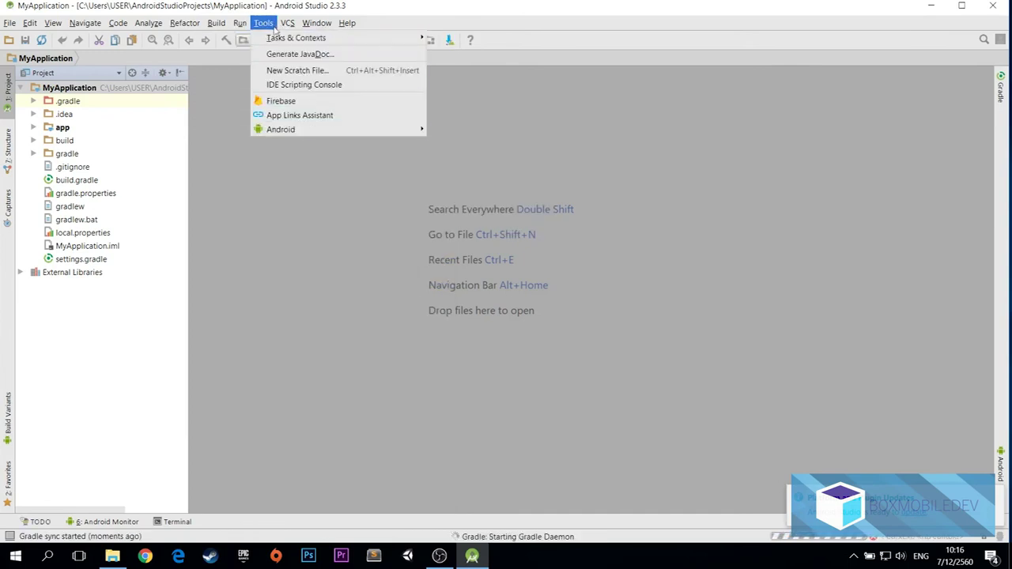
# Open the SDK Manager from the Android tools and move its settings window slightly
pyautogui.moveTo(346, 128)
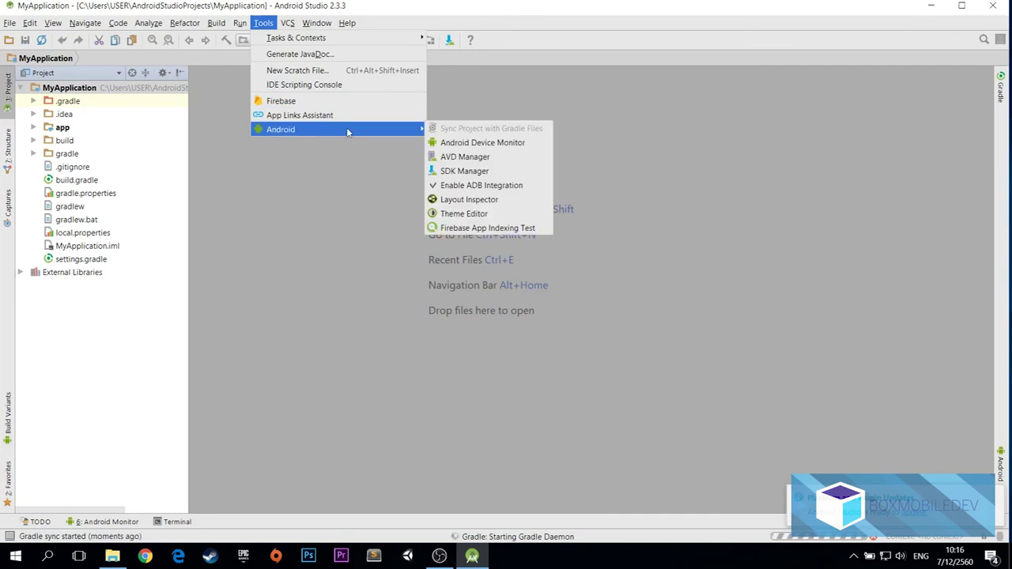
pyautogui.click(490, 173)
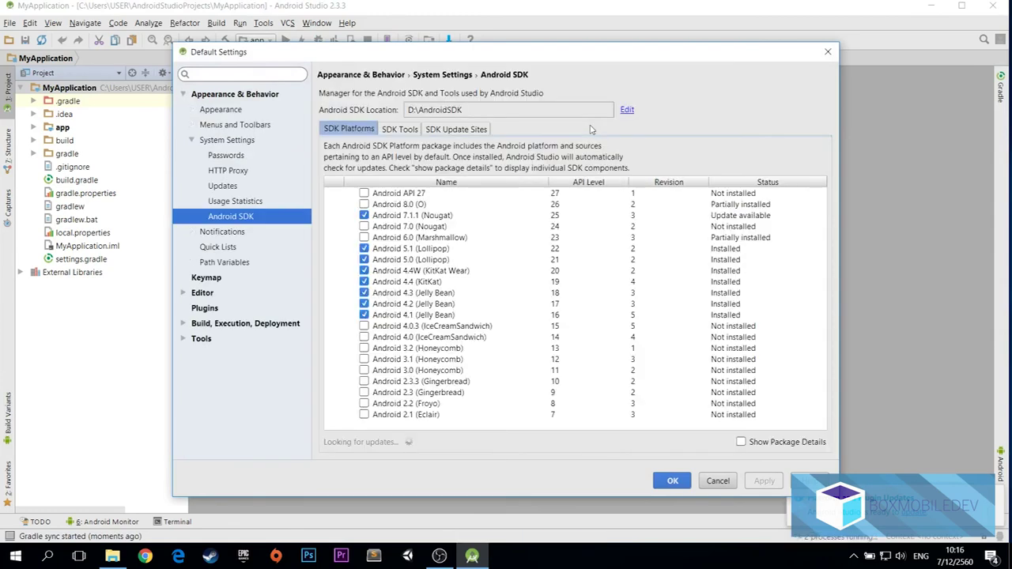
pyautogui.moveTo(534, 57); pyautogui.dragTo(493, 53)
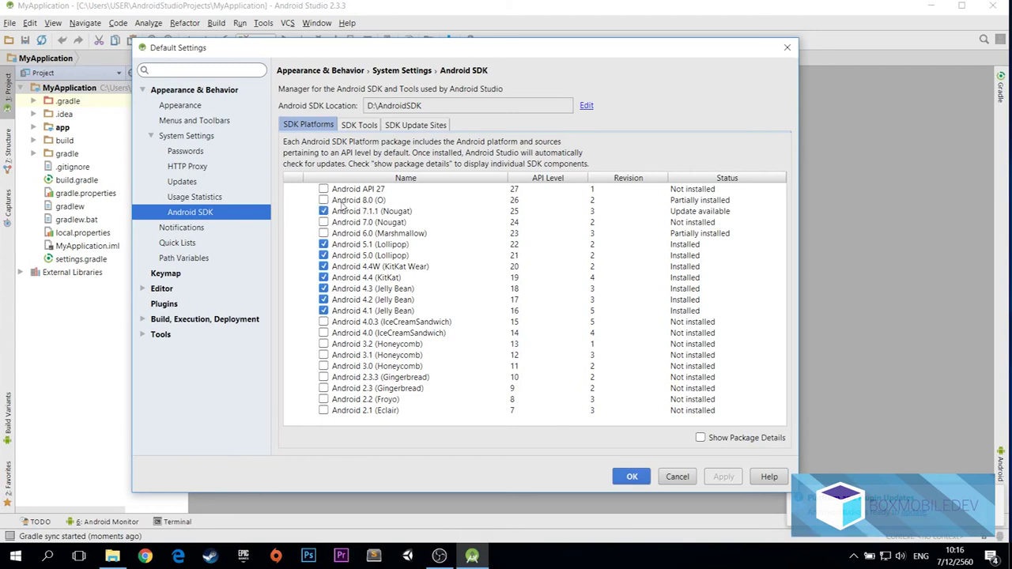
# Examine the Android SDK settings for tools and update sites, and return to the SDK platforms list
pyautogui.click(364, 125)
pyautogui.click(317, 125)
pyautogui.click(360, 124)
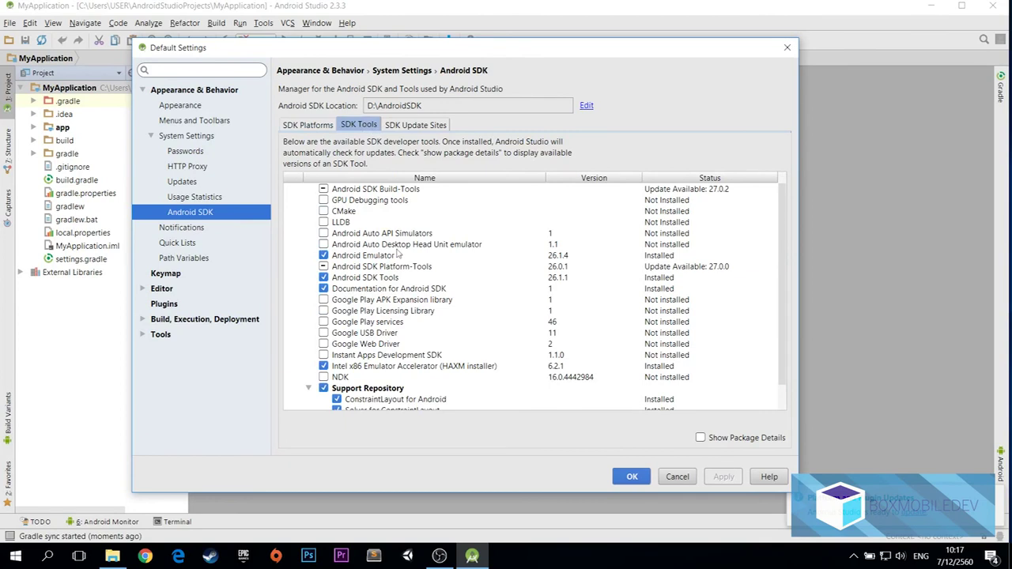
pyautogui.scroll(-1, 405, 301)
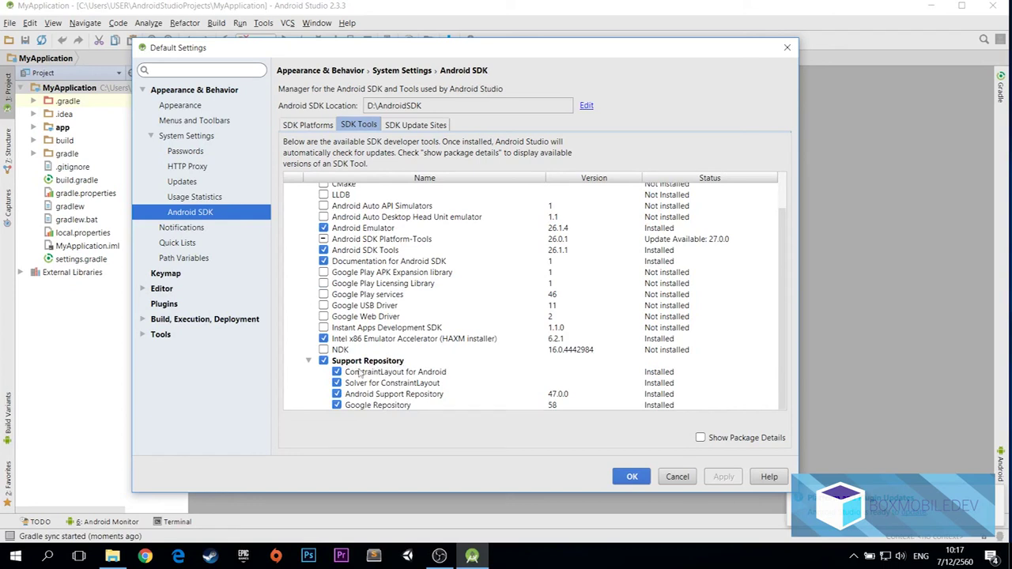
pyautogui.scroll(1, 351, 349)
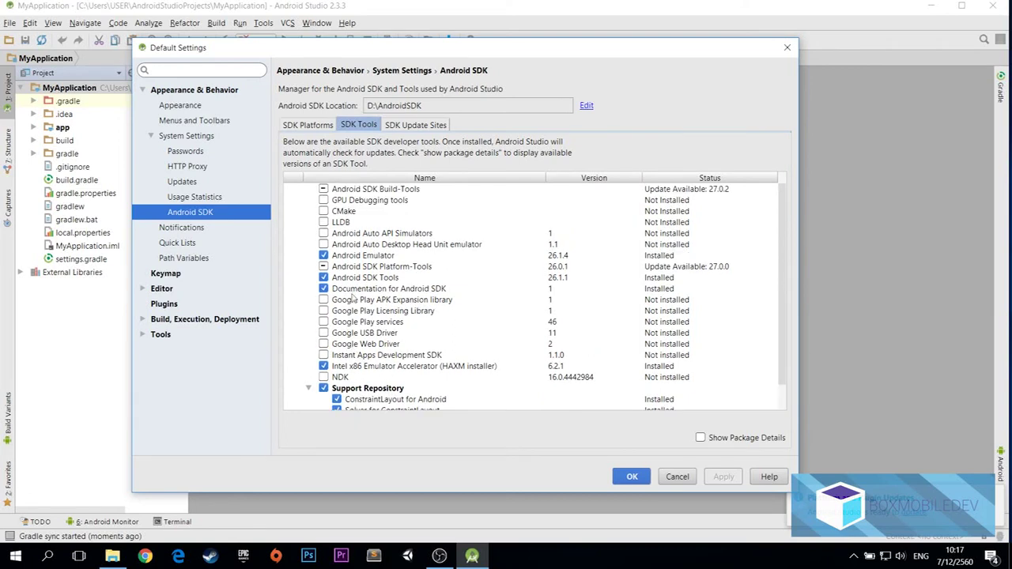
pyautogui.click(425, 125)
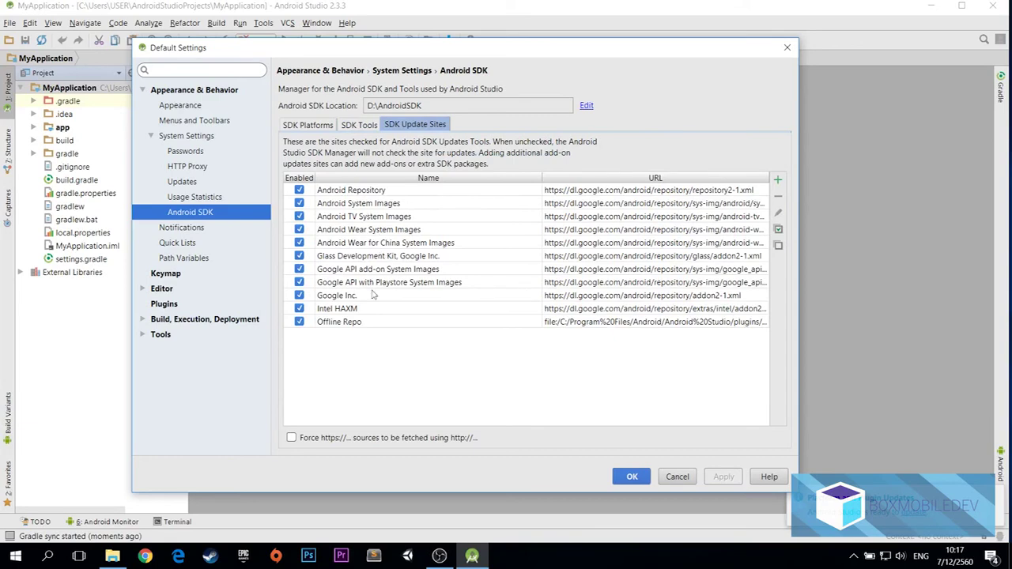
pyautogui.click(356, 127)
pyautogui.click(316, 126)
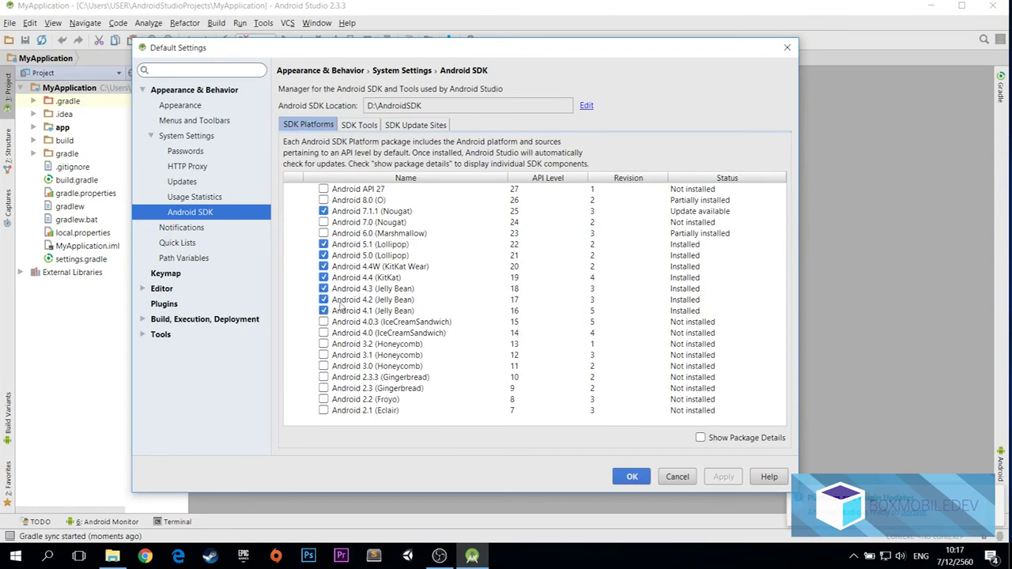
# Close the SDK settings and exit Android Studio with its background tasks, and close the AndroidSDK folder window
pyautogui.click(786, 49)
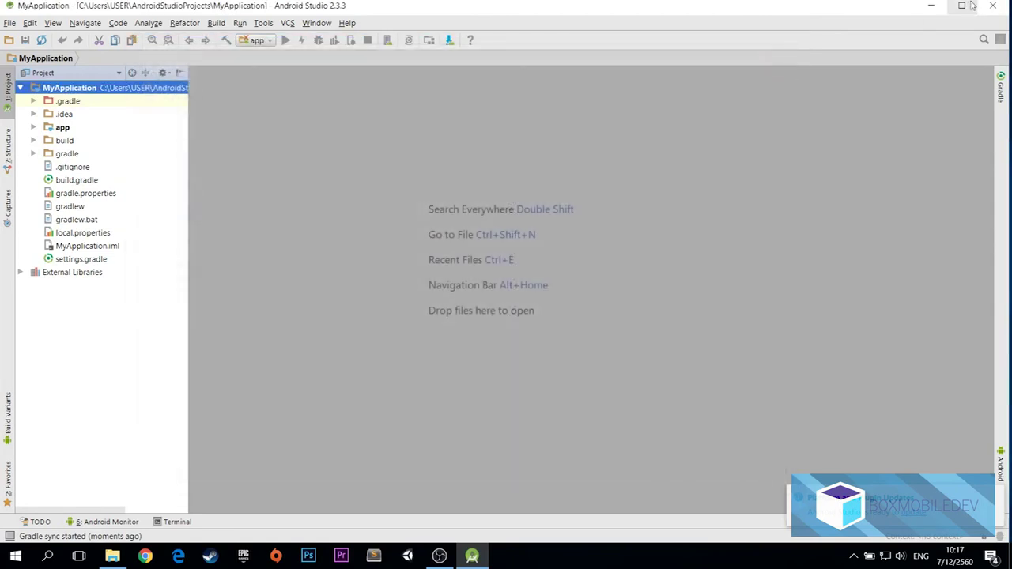
pyautogui.click(978, 16)
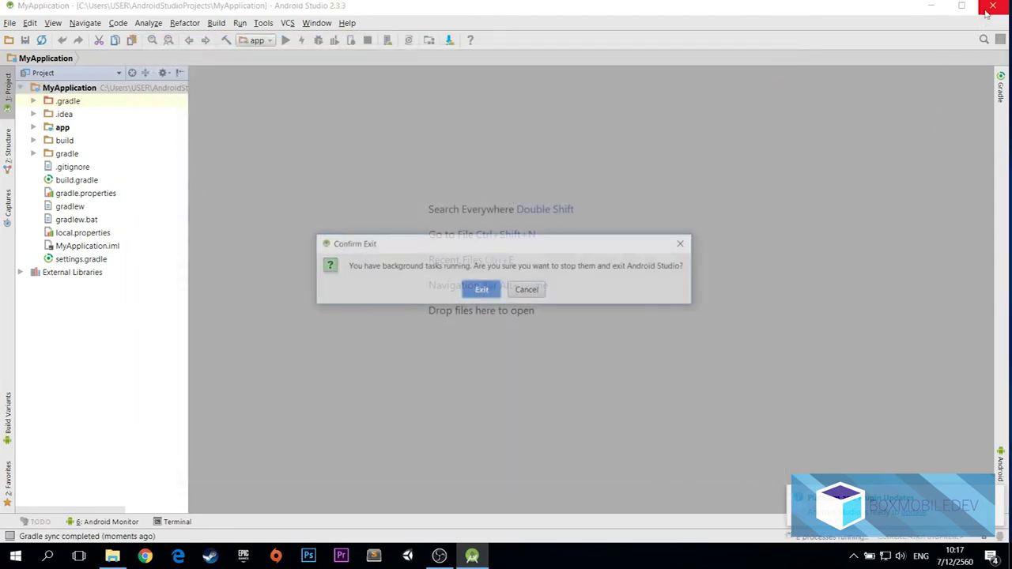
pyautogui.click(483, 290)
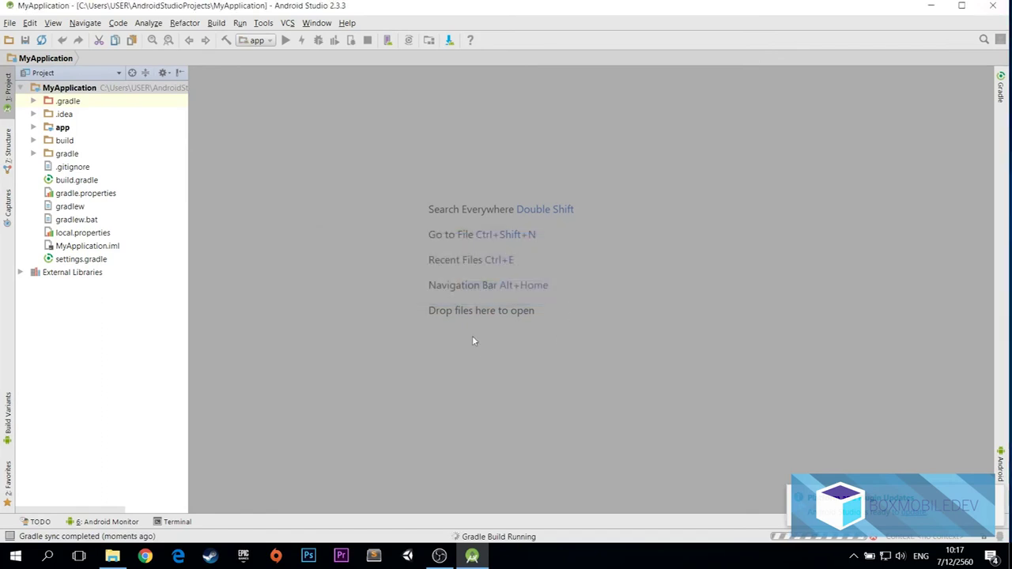
pyautogui.click(484, 291)
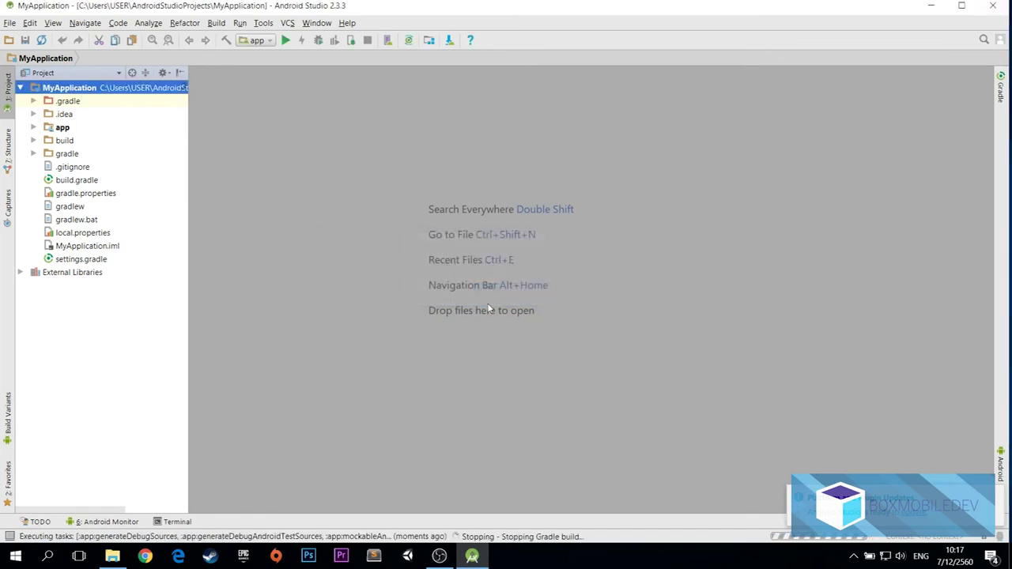
pyautogui.click(990, 8)
pyautogui.click(532, 292)
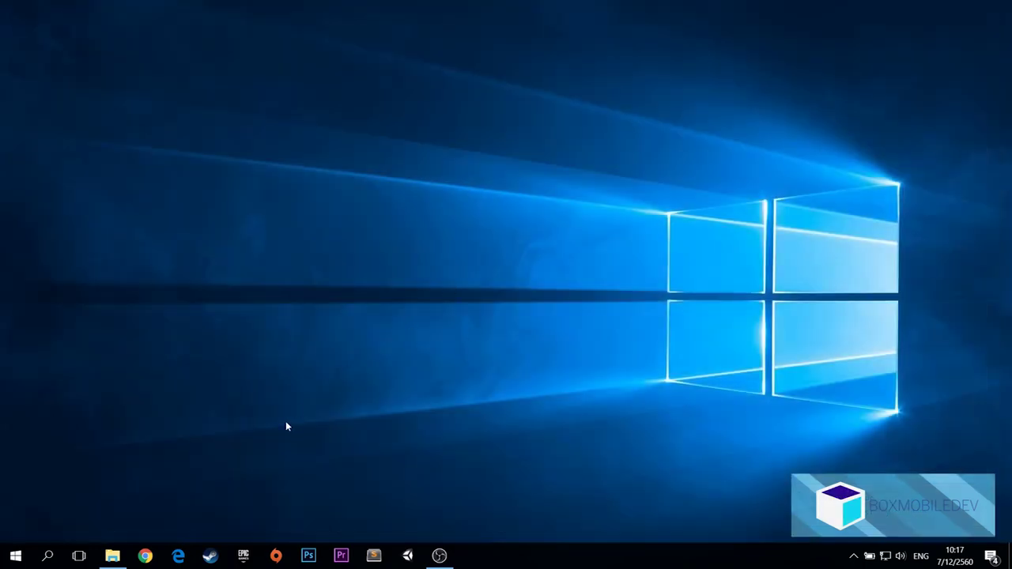
pyautogui.click(113, 553)
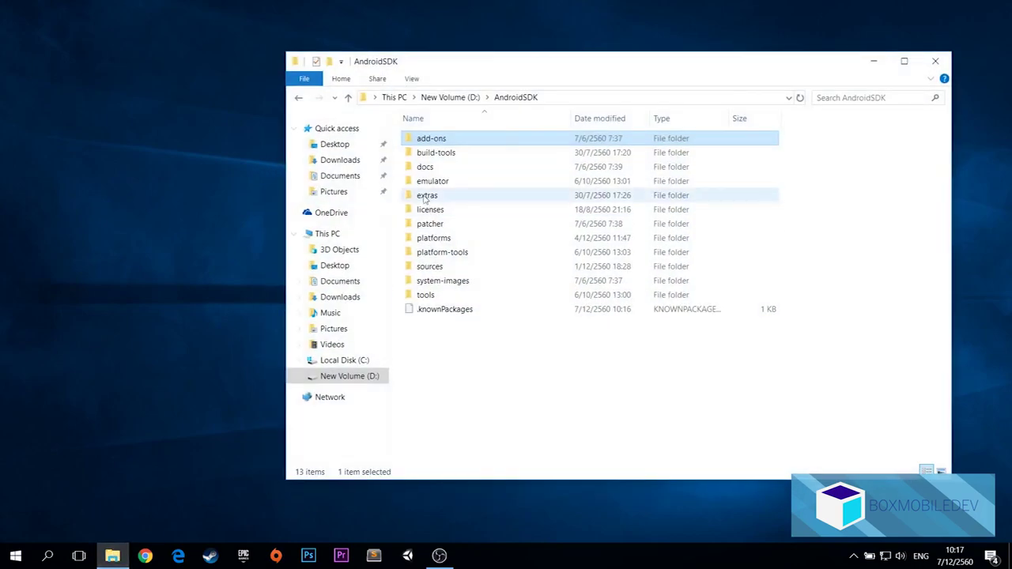
pyautogui.click(935, 61)
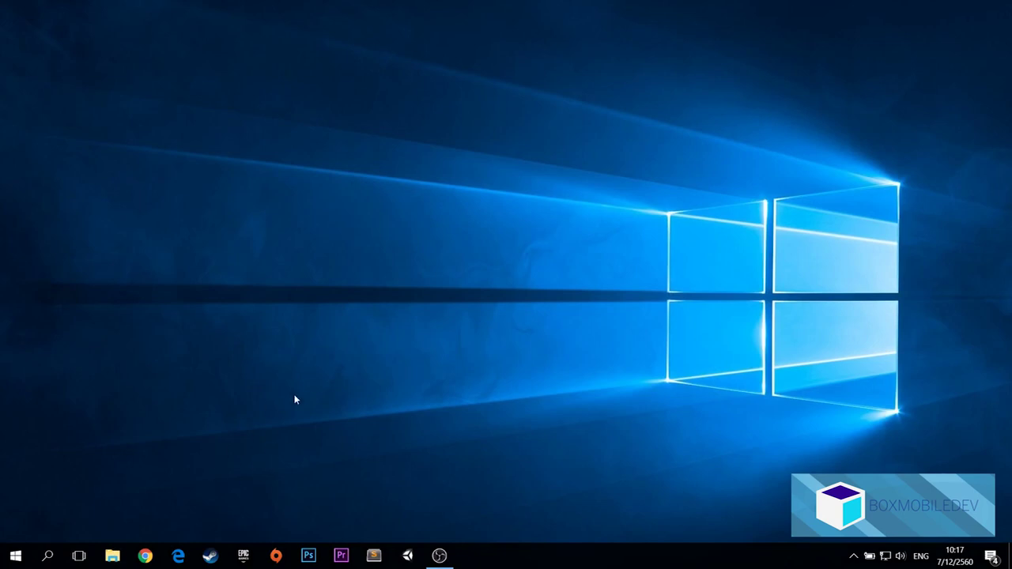
# Search Windows for "environ" and open Edit the system environment variables
pyautogui.click(49, 556)
pyautogui.write('enviro')
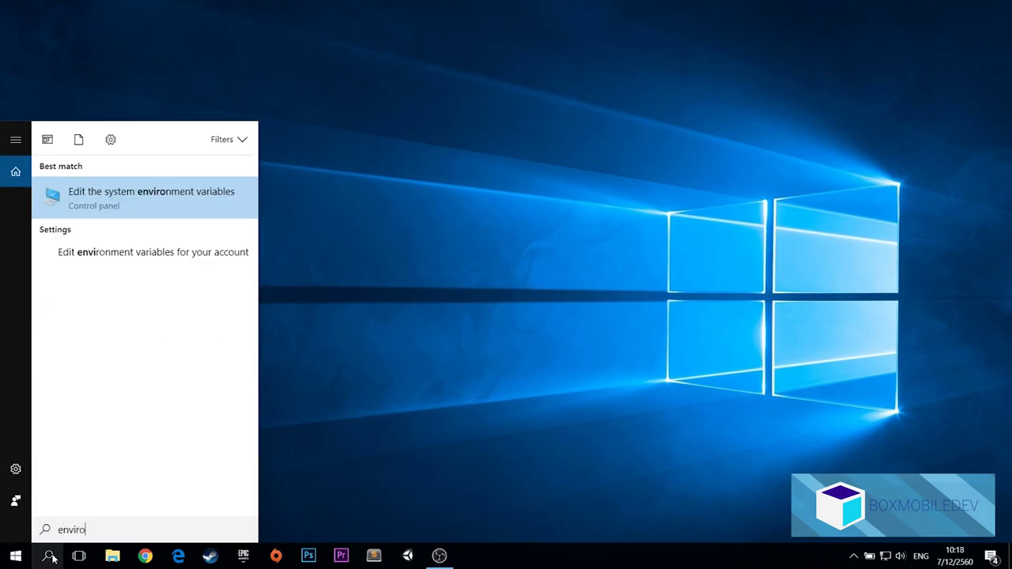
pyautogui.write('n')
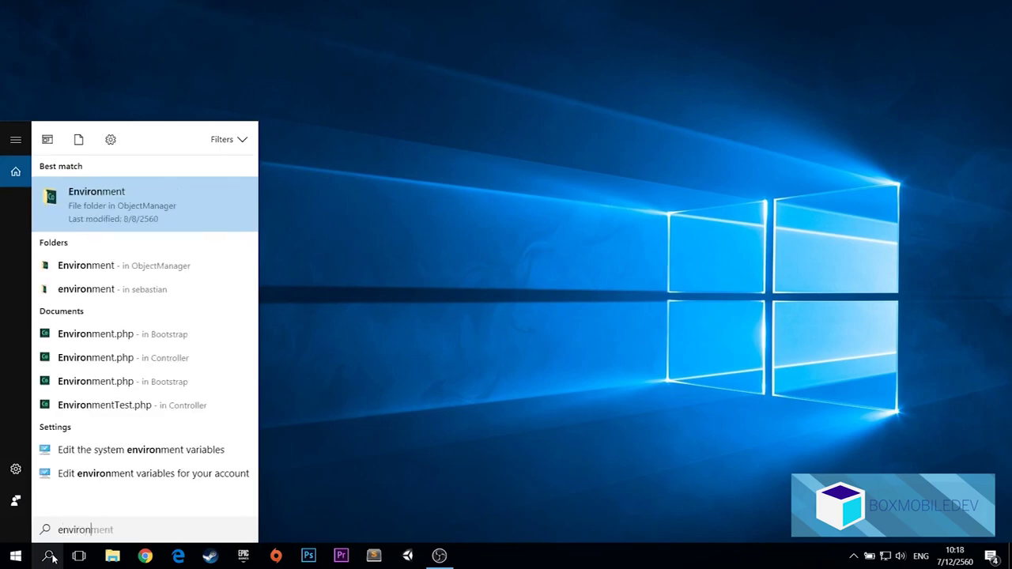
pyautogui.press('Down')
pyautogui.press('Down')
pyautogui.press('Down')
pyautogui.press('Down')
pyautogui.press('Down')
pyautogui.press('Down')
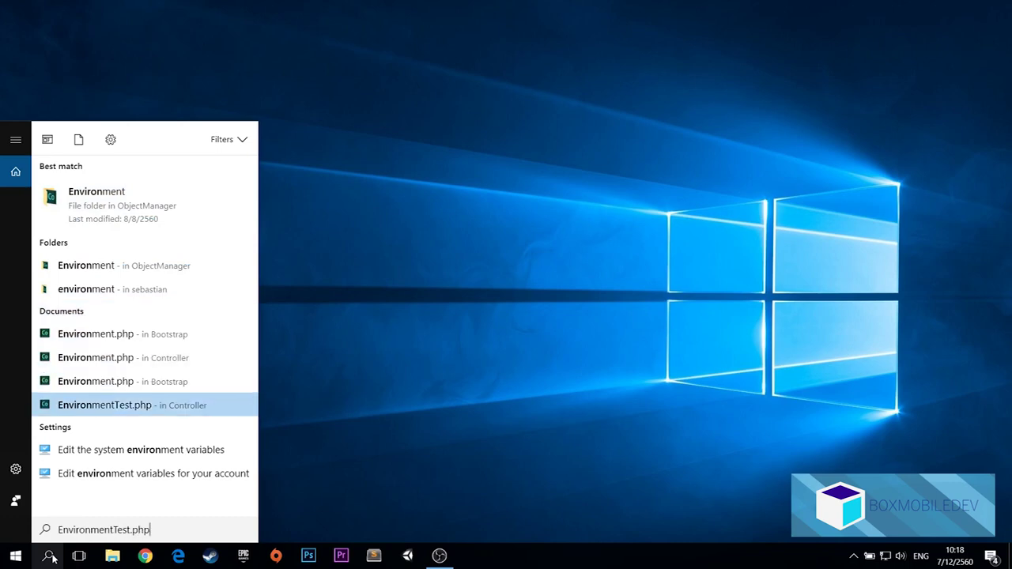
pyautogui.press('Down')
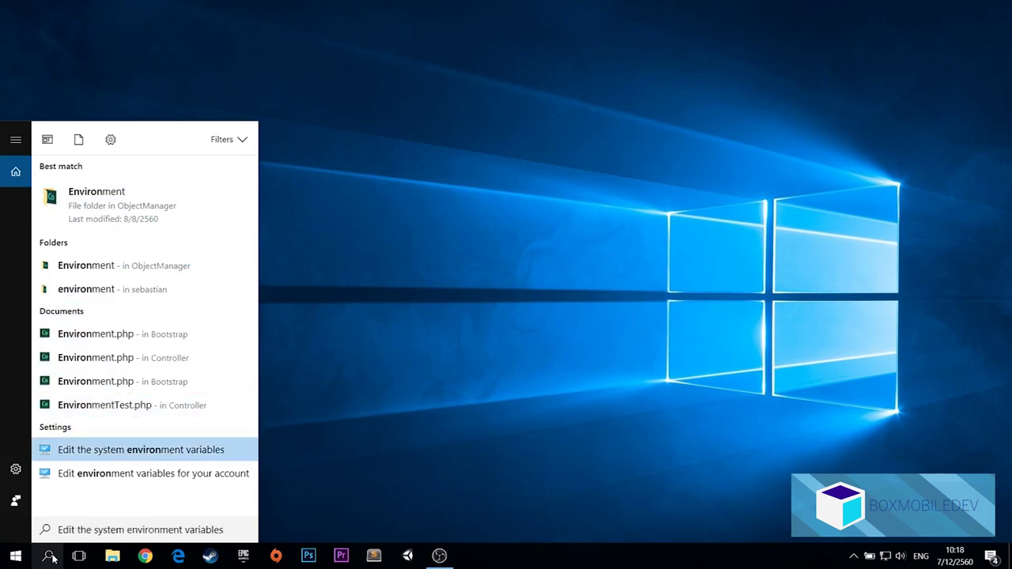
pyautogui.press('Return')
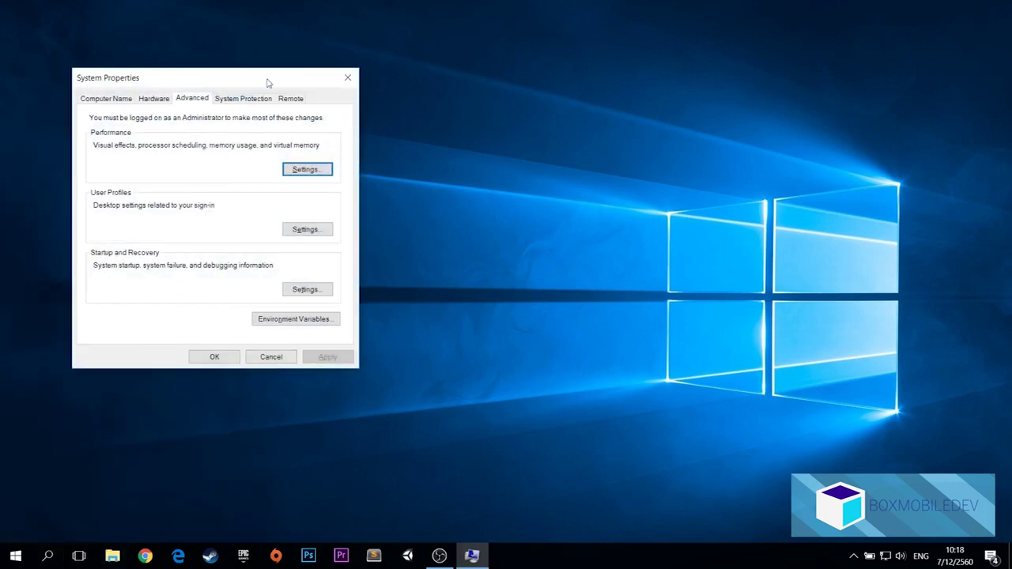
# Open the Environment Variables window from System Properties, positioning both windows for a clear view
pyautogui.moveTo(268, 82); pyautogui.dragTo(459, 82)
pyautogui.click(490, 319)
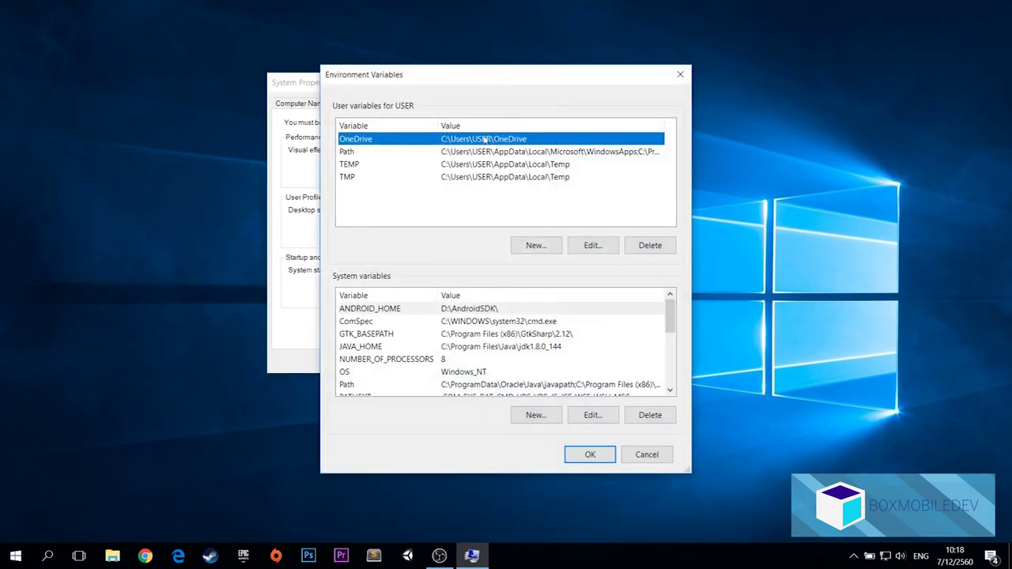
pyautogui.moveTo(522, 77); pyautogui.dragTo(592, 62)
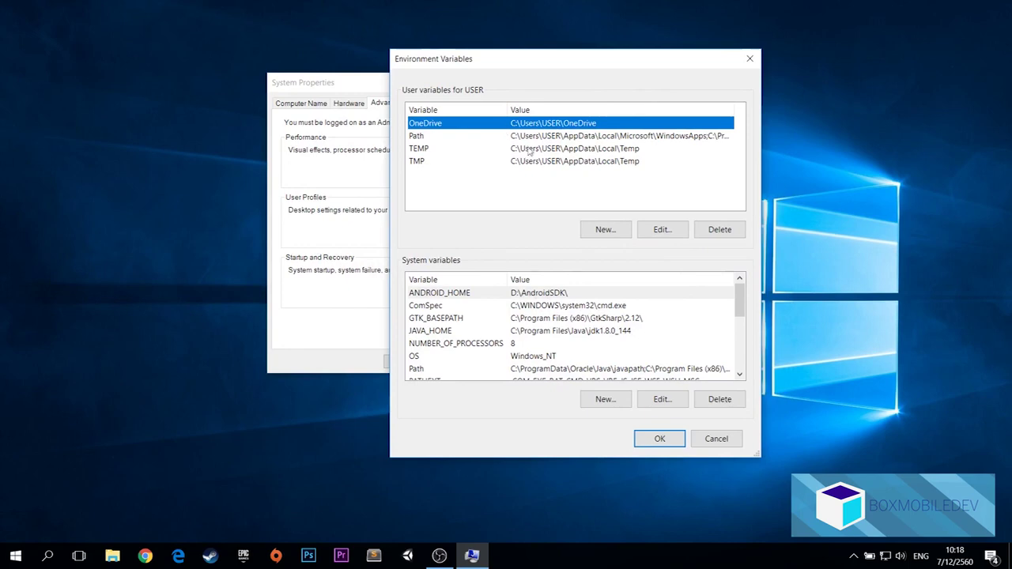
# Examine the ANDROID_HOME and JAVA_HOME system variables, and look at the form for creating a system variable without adding one
pyautogui.click(510, 298)
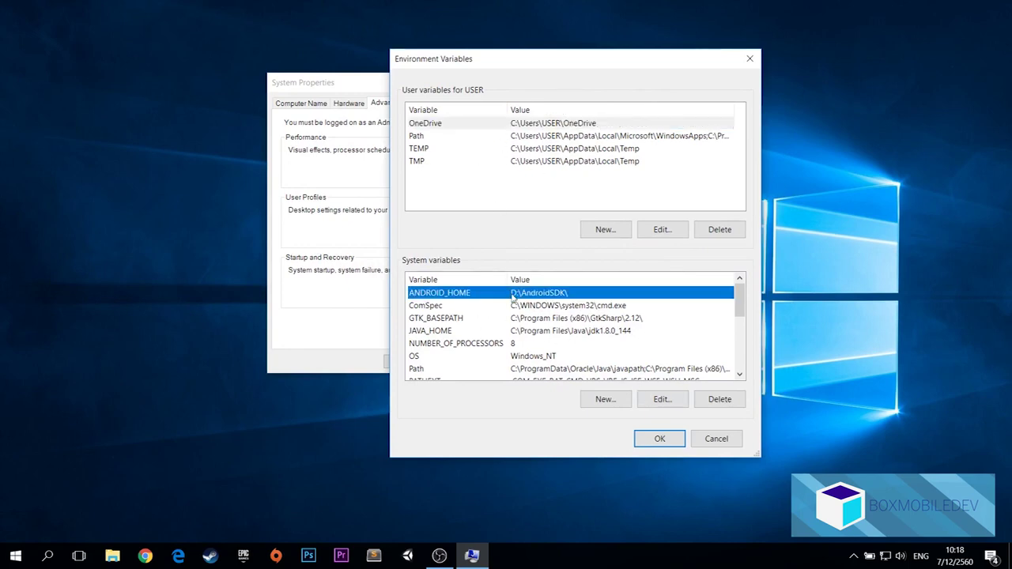
pyautogui.click(601, 405)
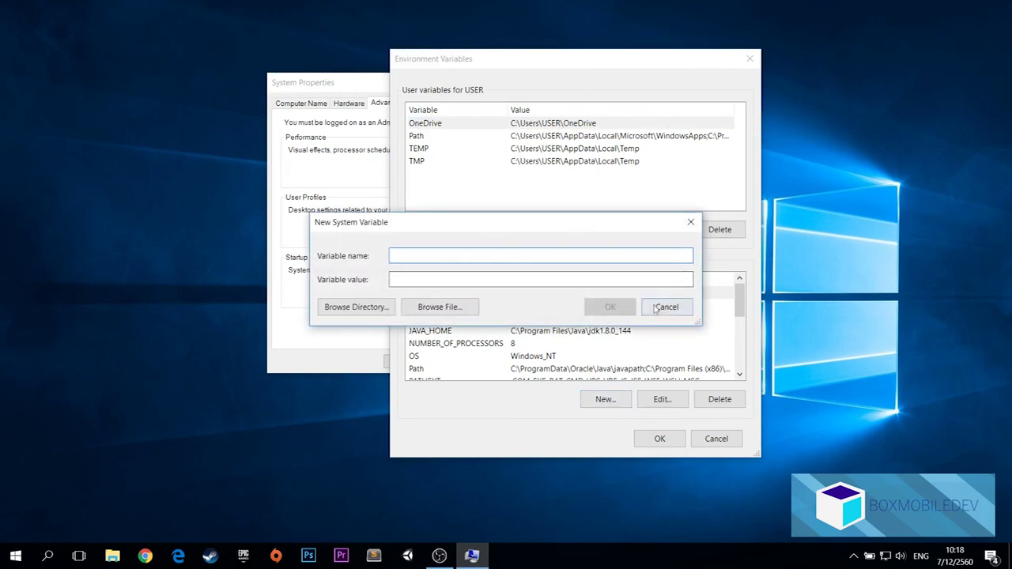
pyautogui.click(667, 306)
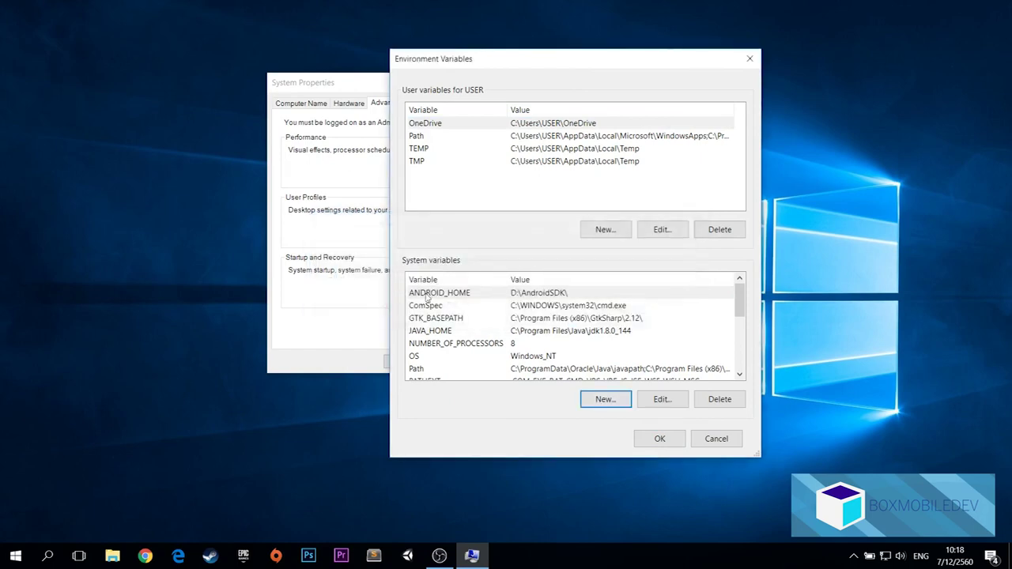
pyautogui.click(521, 335)
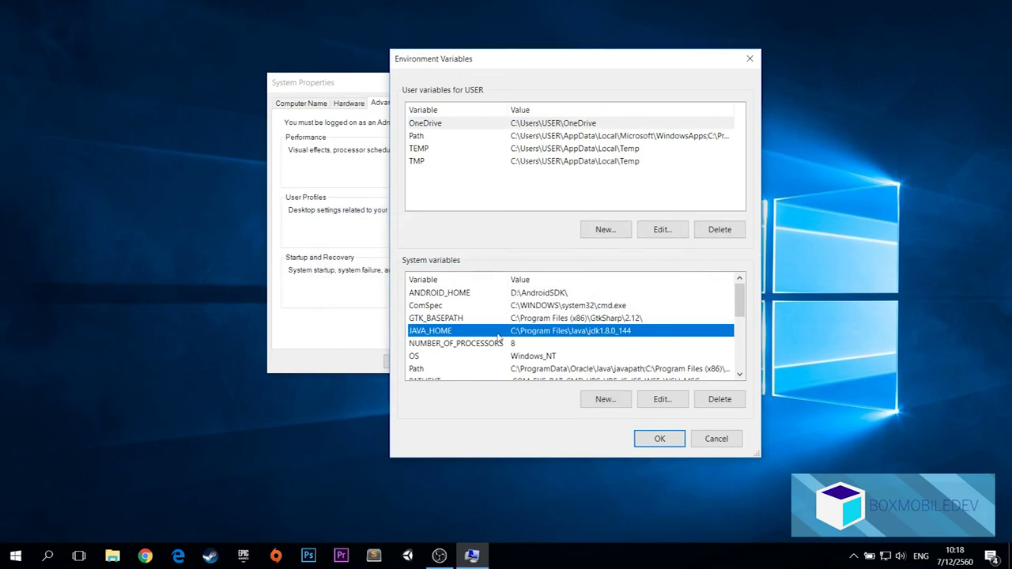
pyautogui.click(518, 295)
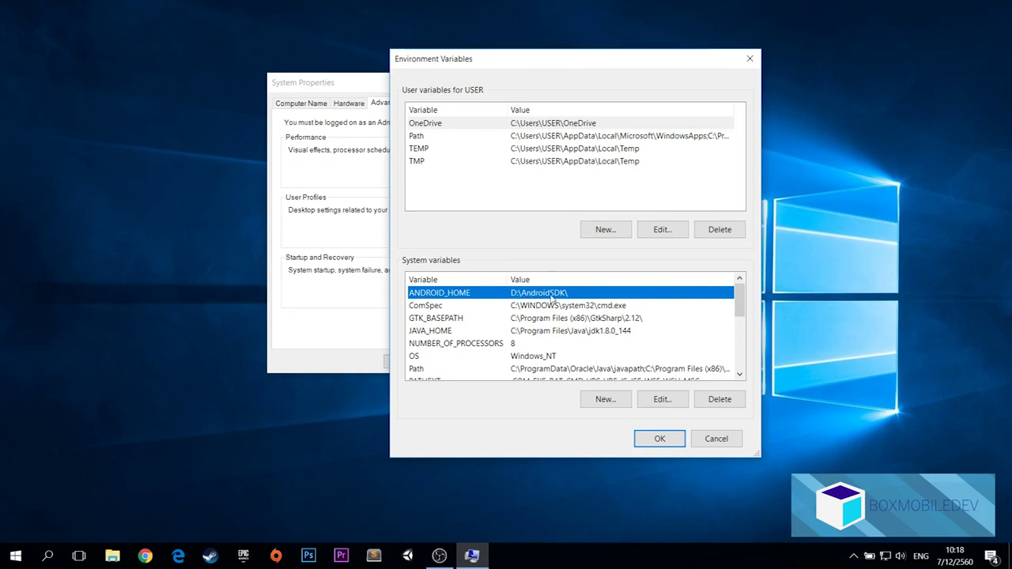
# Open the Path system variable for editing and enlarge its window to show more entries
pyautogui.doubleClick(546, 369)
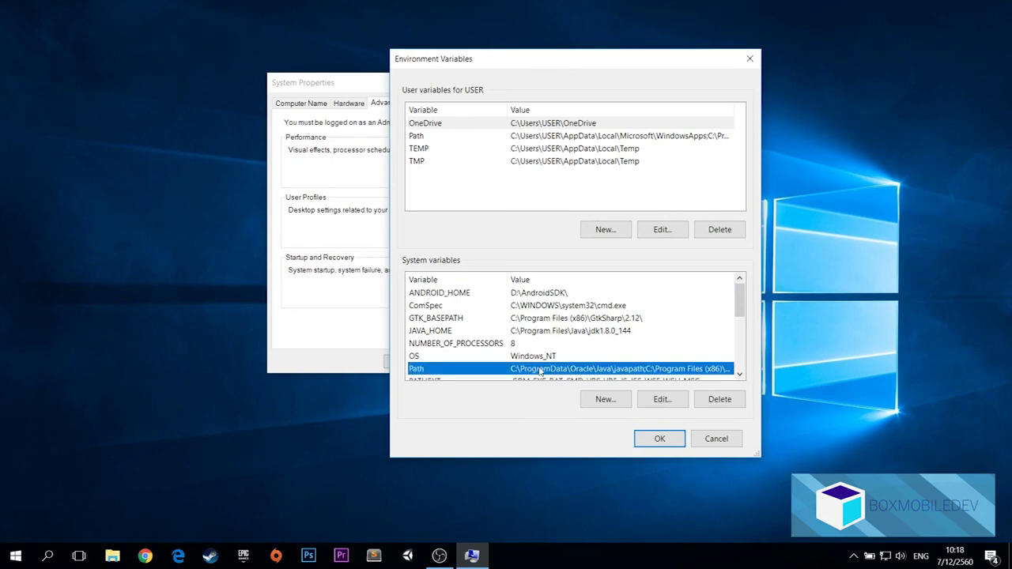
pyautogui.moveTo(527, 116); pyautogui.dragTo(315, 98)
pyautogui.moveTo(452, 424); pyautogui.dragTo(827, 532)
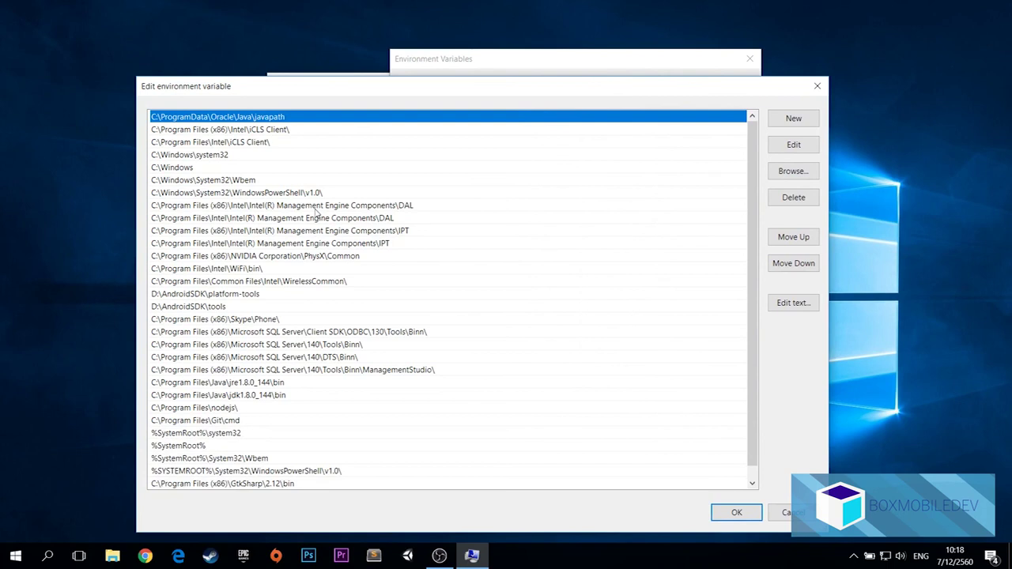
# Check the Path entries D:\AndroidSDK\platform-tools and D:\AndroidSDK\tools, and close the list with OK
pyautogui.scroll(-1, 354, 224)
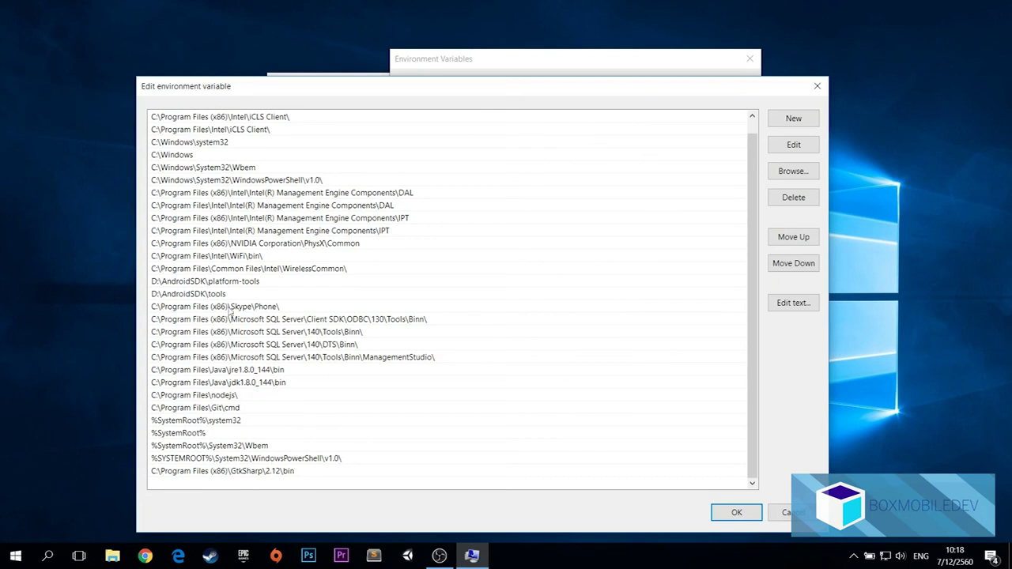
pyautogui.click(201, 283)
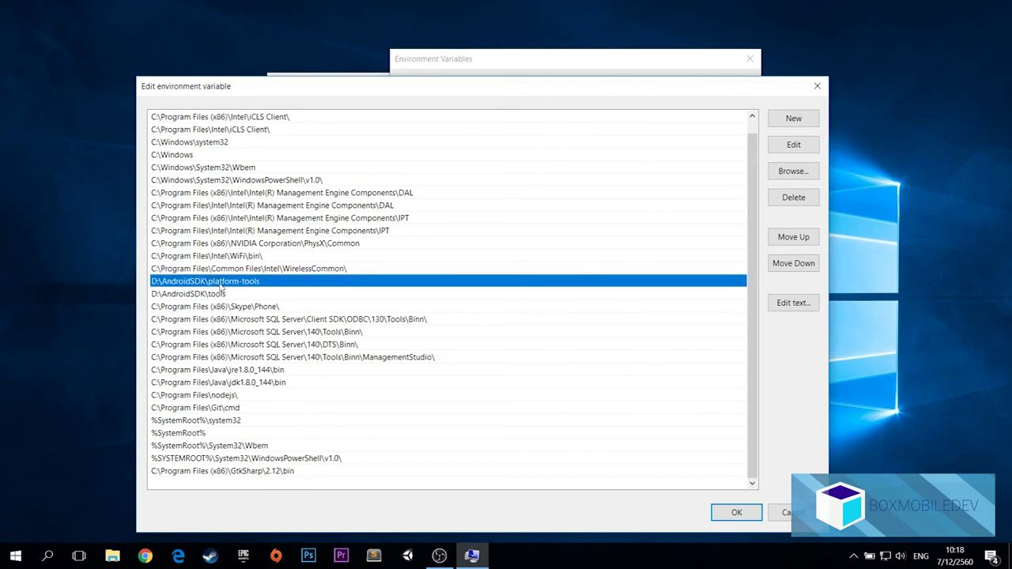
pyautogui.click(213, 294)
pyautogui.click(221, 282)
pyautogui.click(223, 294)
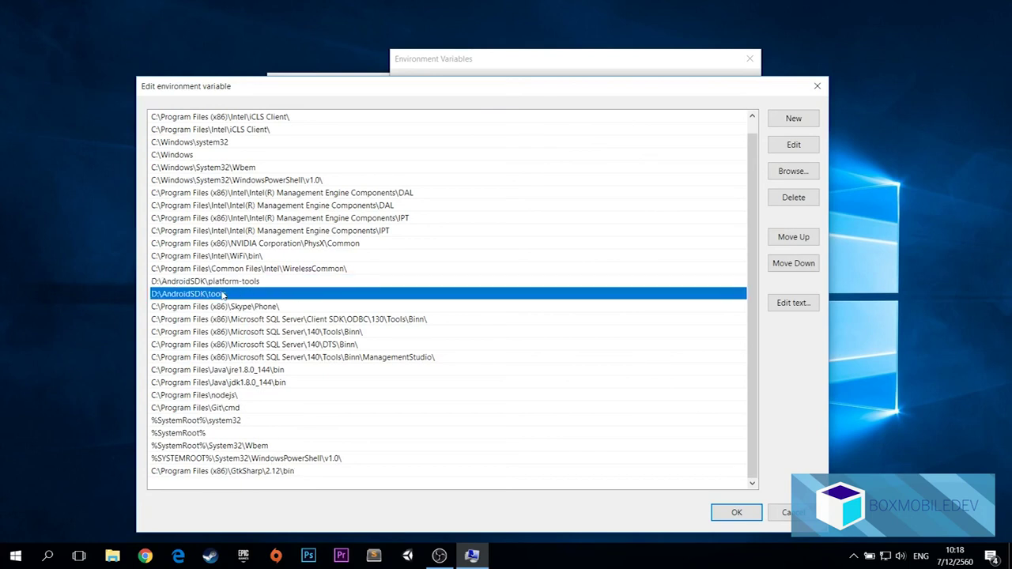
pyautogui.click(252, 282)
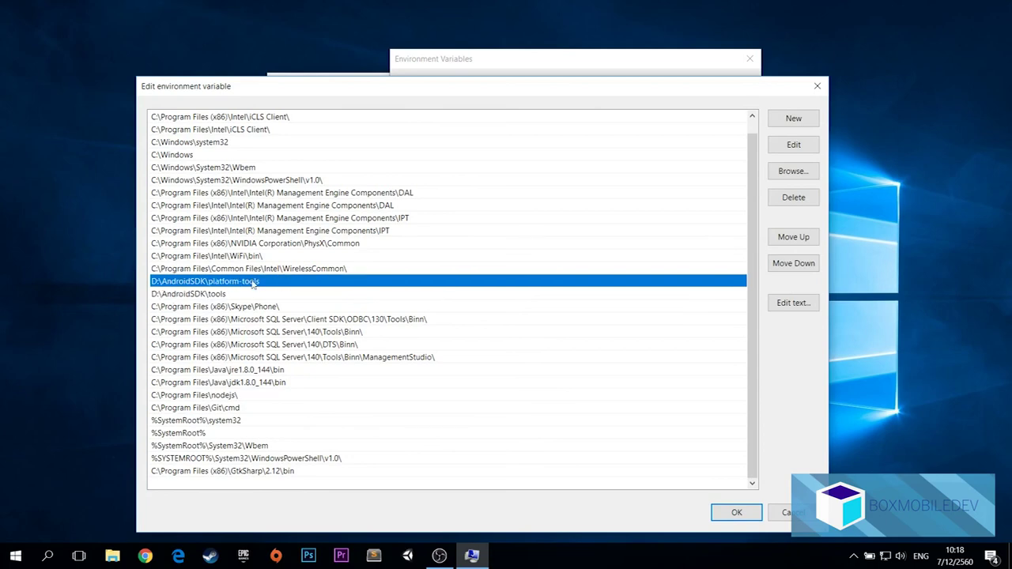
pyautogui.click(736, 512)
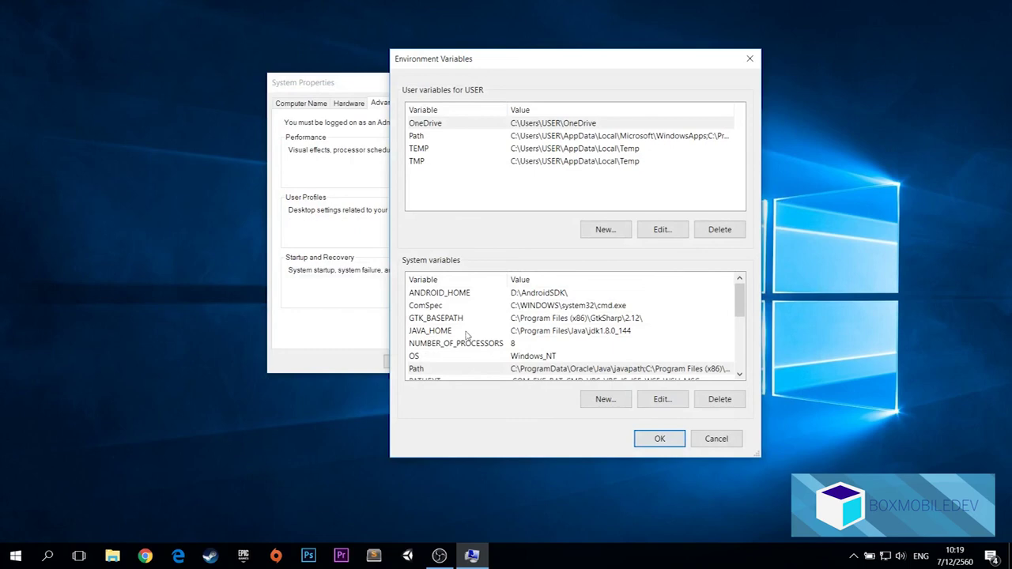
# Select the JAVA_HOME system variable and open File Explorer, arranged so the variable's path remains readable beside it
pyautogui.click(440, 331)
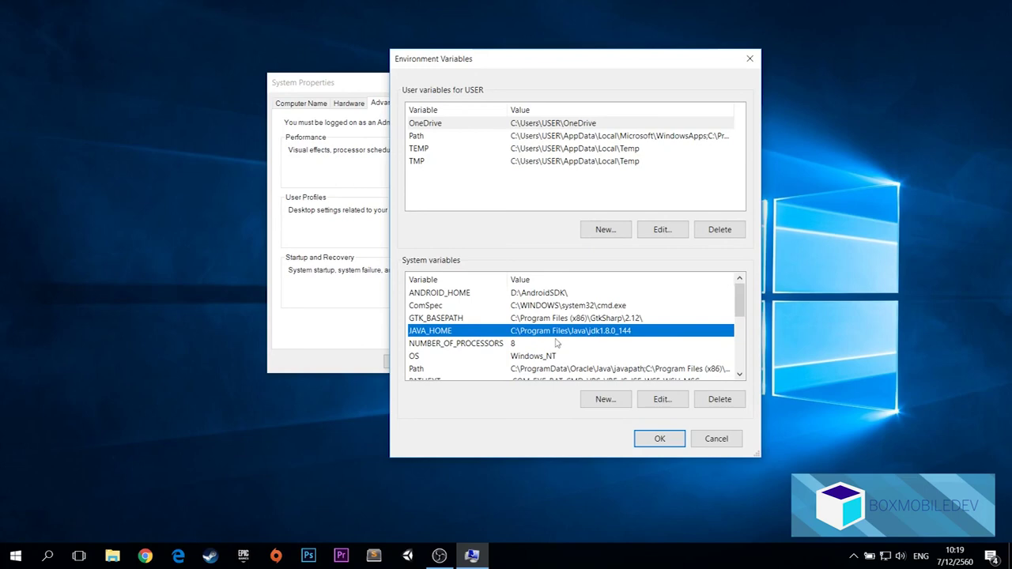
pyautogui.click(112, 555)
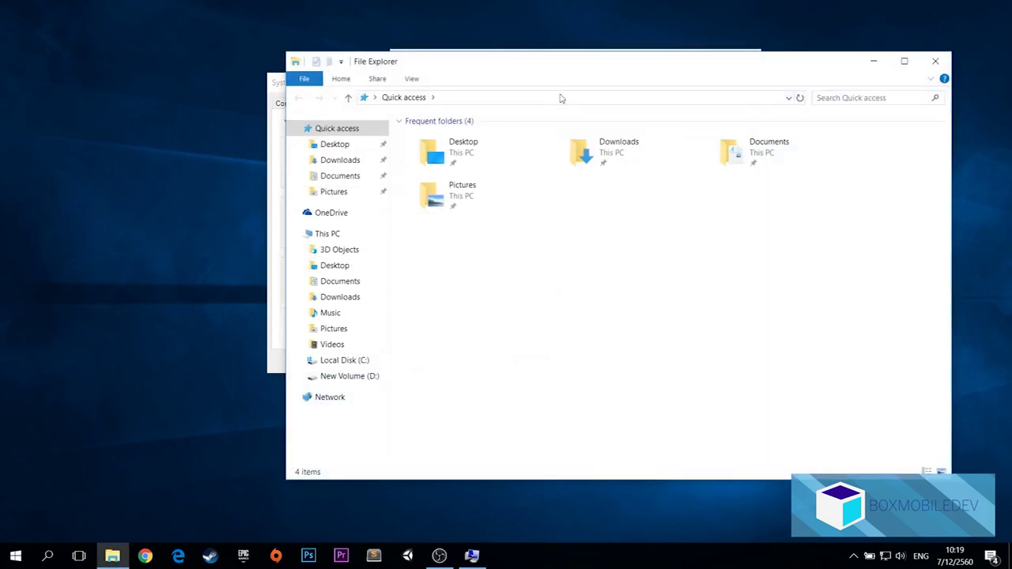
pyautogui.moveTo(574, 71); pyautogui.dragTo(709, 54)
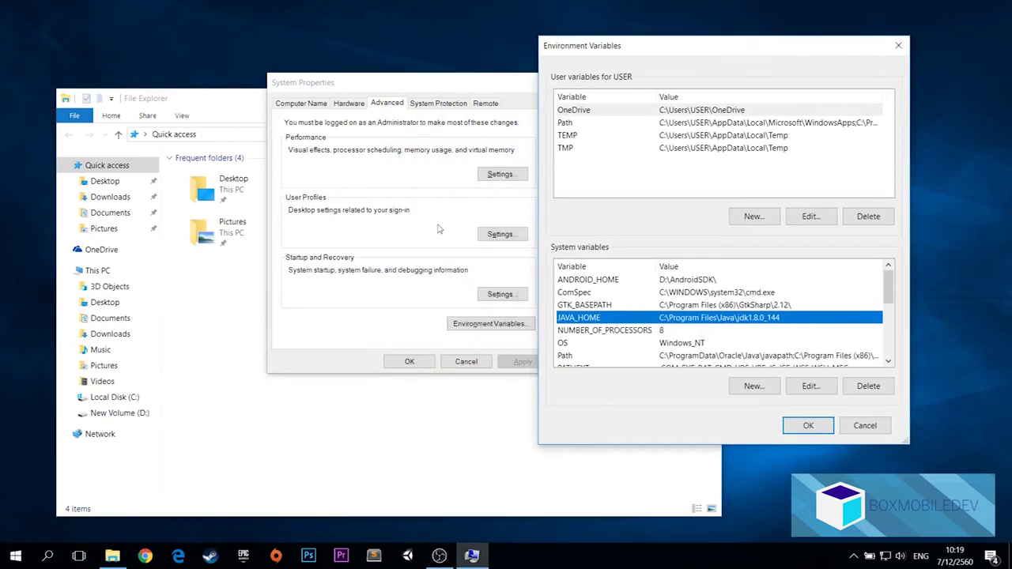
pyautogui.click(416, 417)
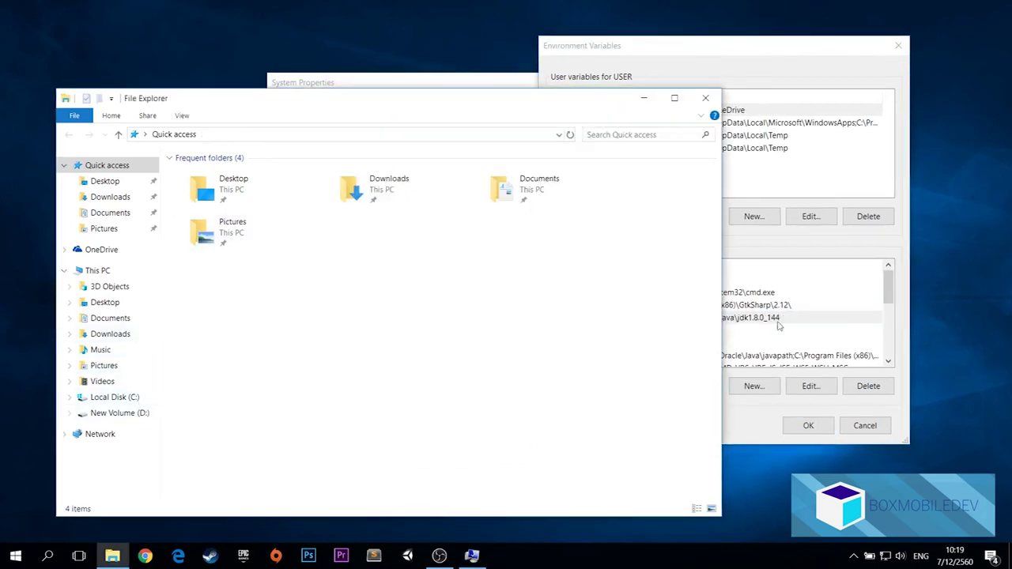
pyautogui.click(736, 324)
pyautogui.click(421, 427)
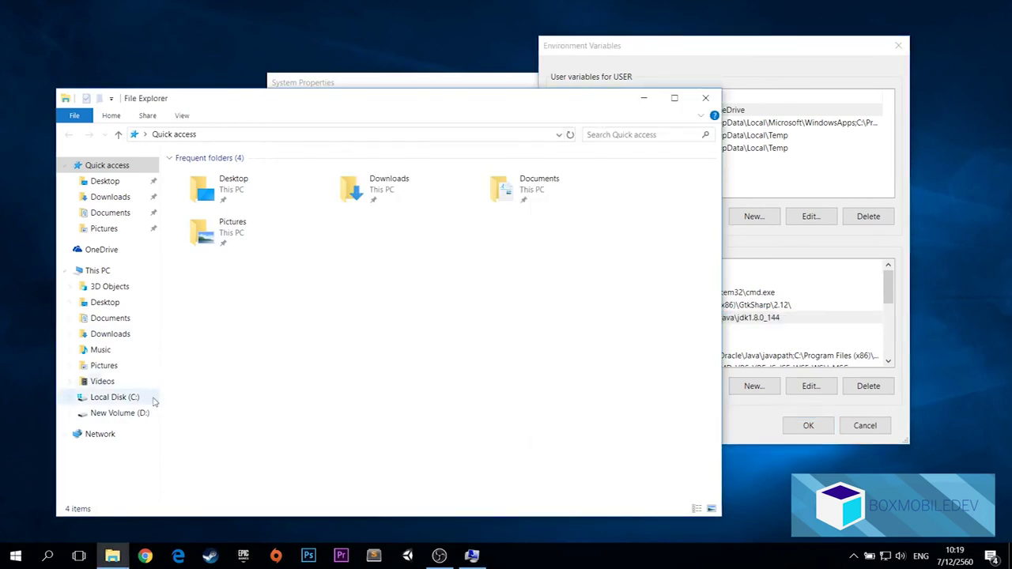
# Browse to the Java folder under Program Files on Local Disk (C:), following the JAVA_HOME path
pyautogui.click(115, 398)
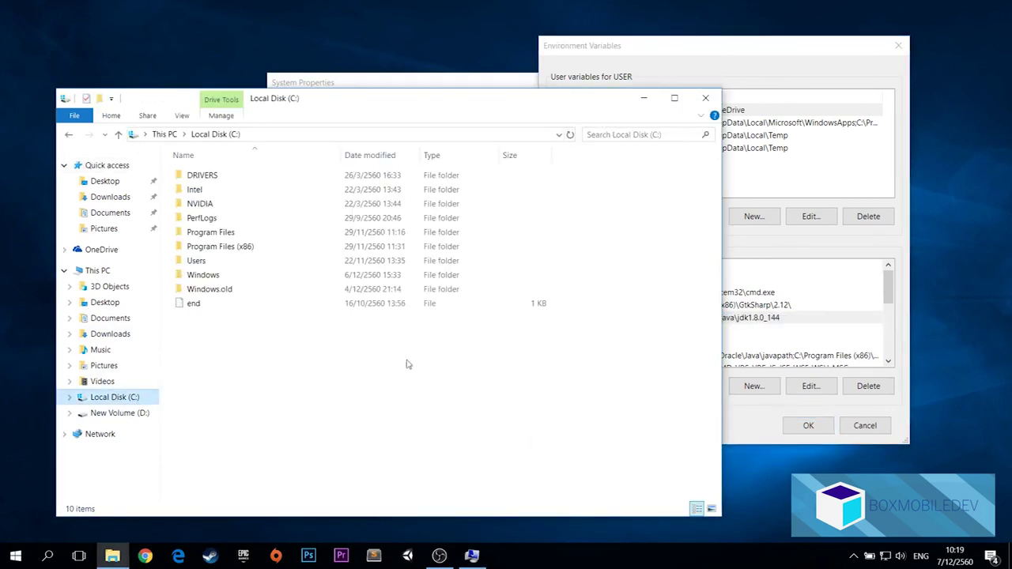
pyautogui.click(758, 325)
pyautogui.click(385, 448)
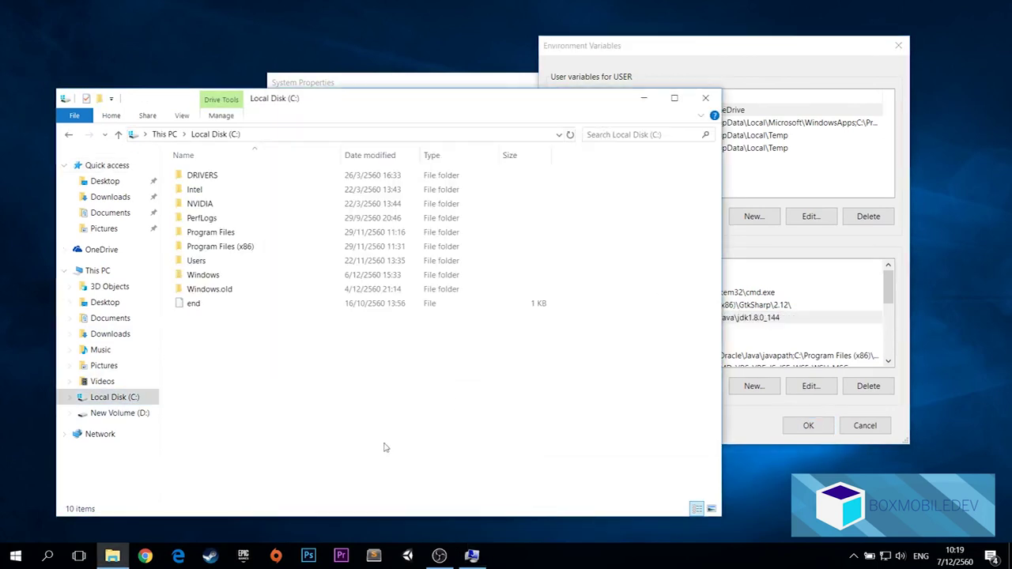
pyautogui.doubleClick(264, 233)
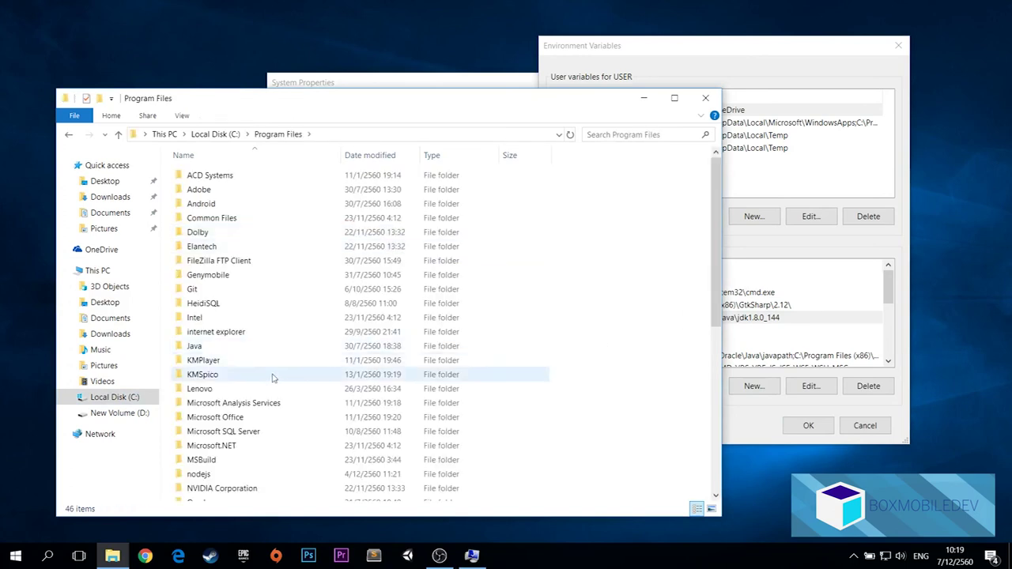
pyautogui.doubleClick(267, 347)
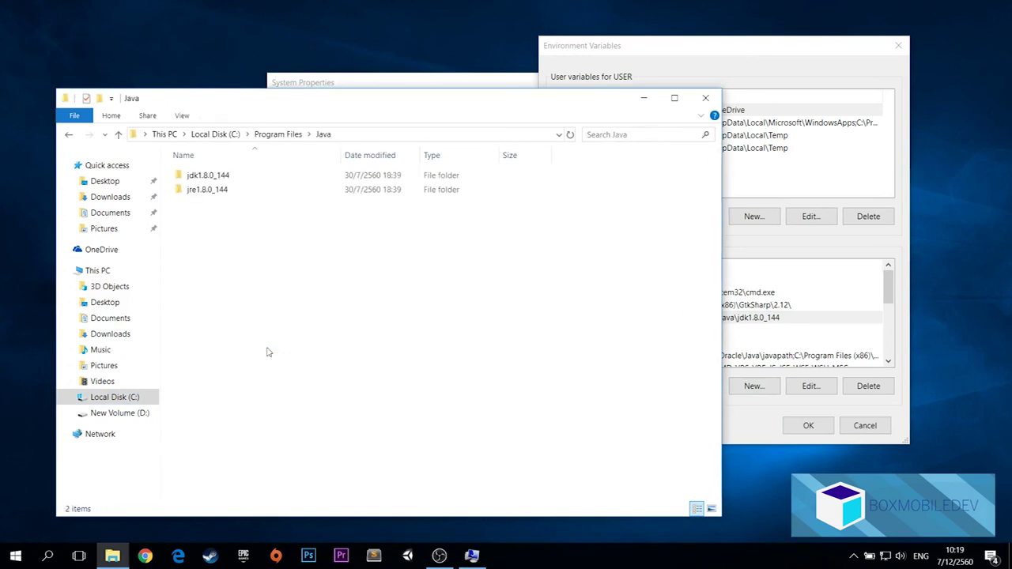
# Open the jdk1.8.0_144 folder under C:\Program Files\Java and copy its full path
pyautogui.doubleClick(248, 175)
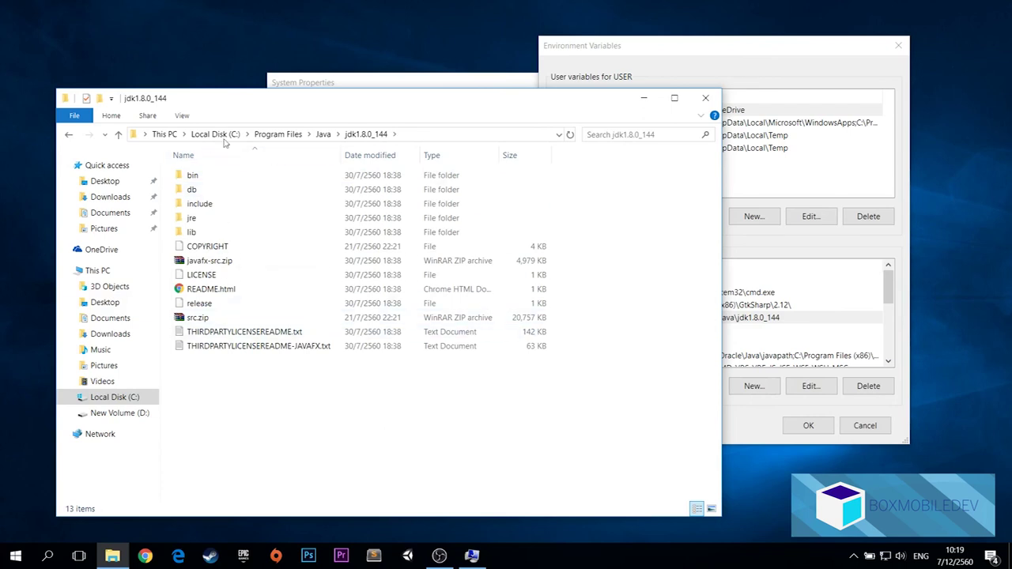
pyautogui.click(414, 134)
pyautogui.hotkey('ctrl', 'c')
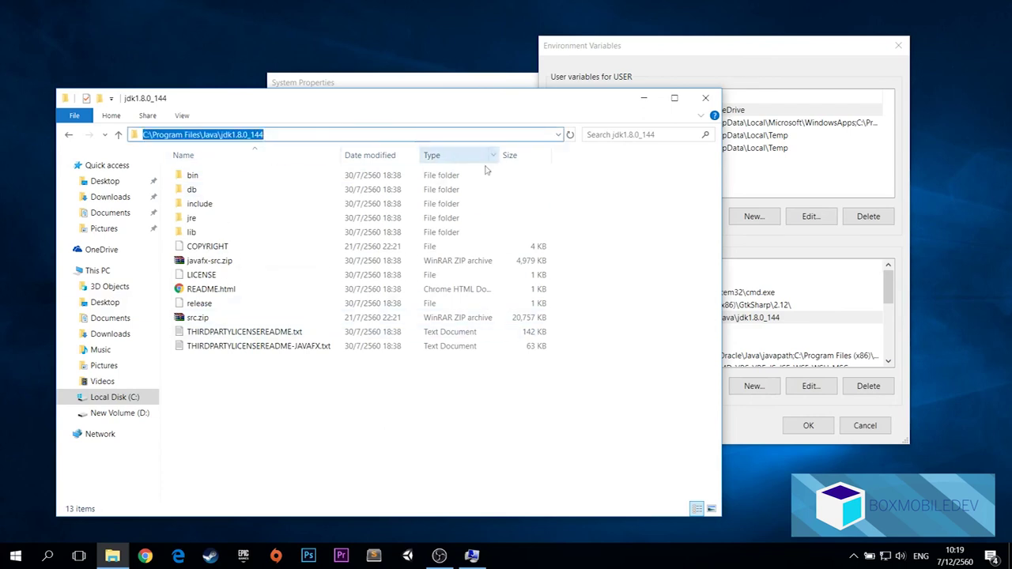
# Try out a new system variable with the value C:\Program Files\Java\jdk1.8.0_144, and cancel it
pyautogui.click(730, 55)
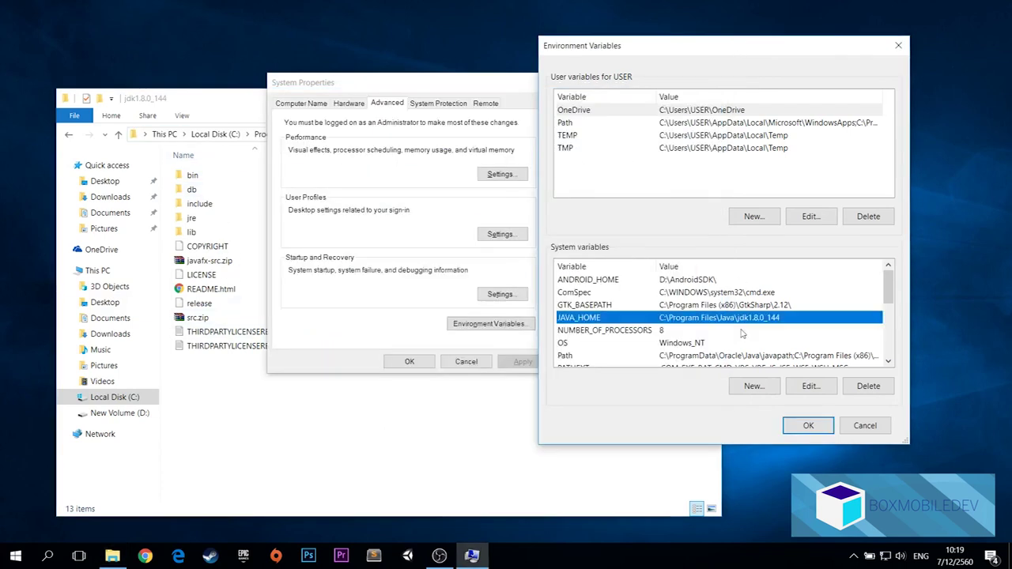
pyautogui.click(754, 385)
pyautogui.click(457, 278)
pyautogui.hotkey('ctrl', 'v')
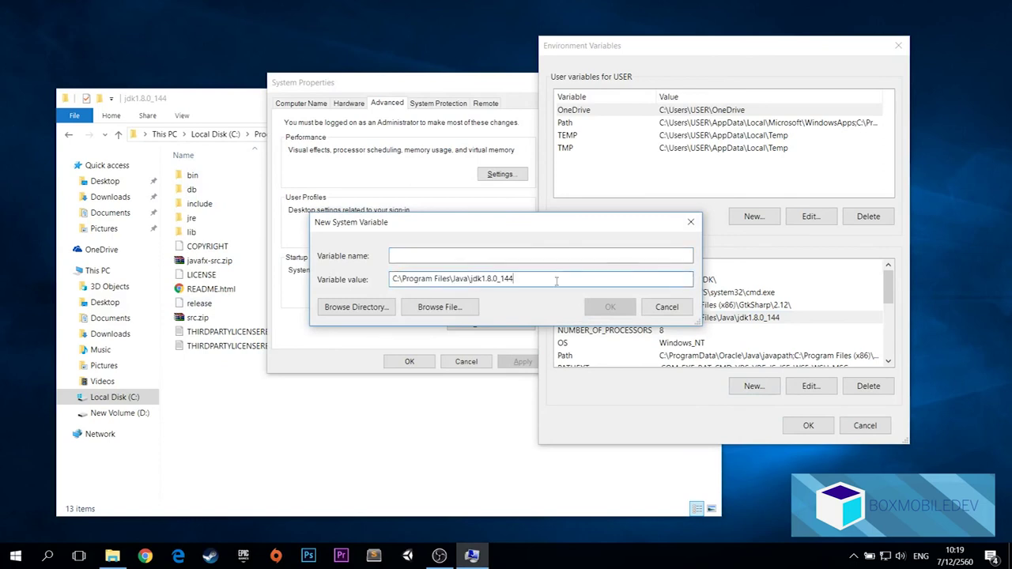
pyautogui.click(666, 307)
# Check the JAVA_HOME and ANDROID_HOME system variables again and confirm the Environment Variables dialog
pyautogui.click(592, 318)
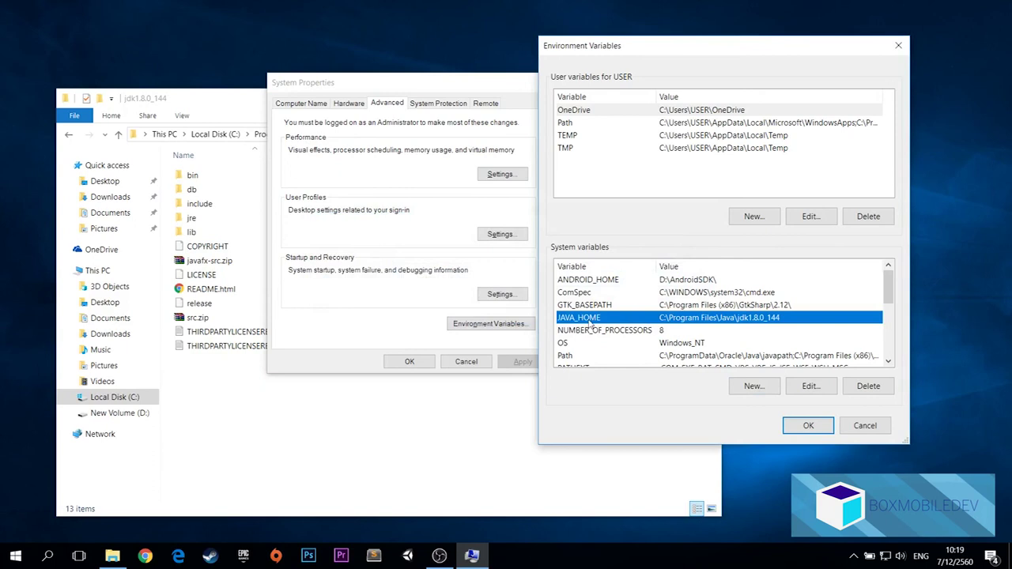
pyautogui.click(587, 281)
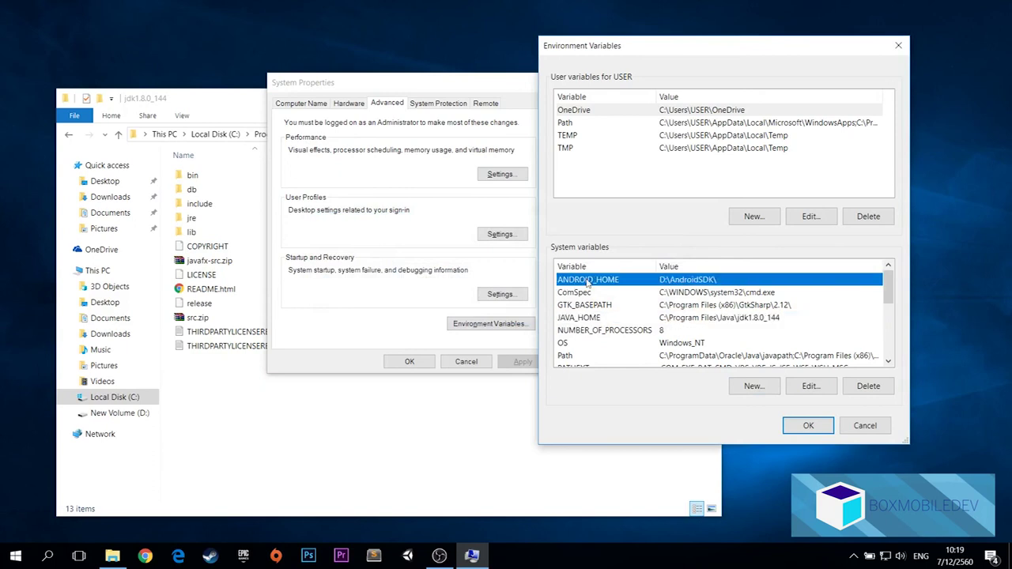
pyautogui.click(600, 318)
pyautogui.click(814, 426)
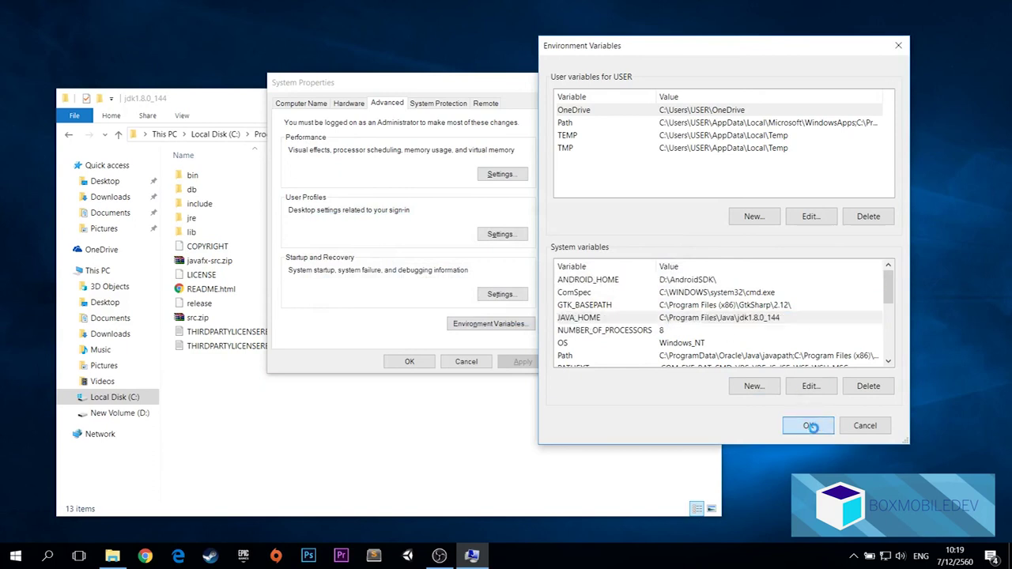
# Close the System Properties dialog and the File Explorer window showing the JDK folder
pyautogui.click(537, 82)
pyautogui.moveTo(543, 88); pyautogui.dragTo(612, 85)
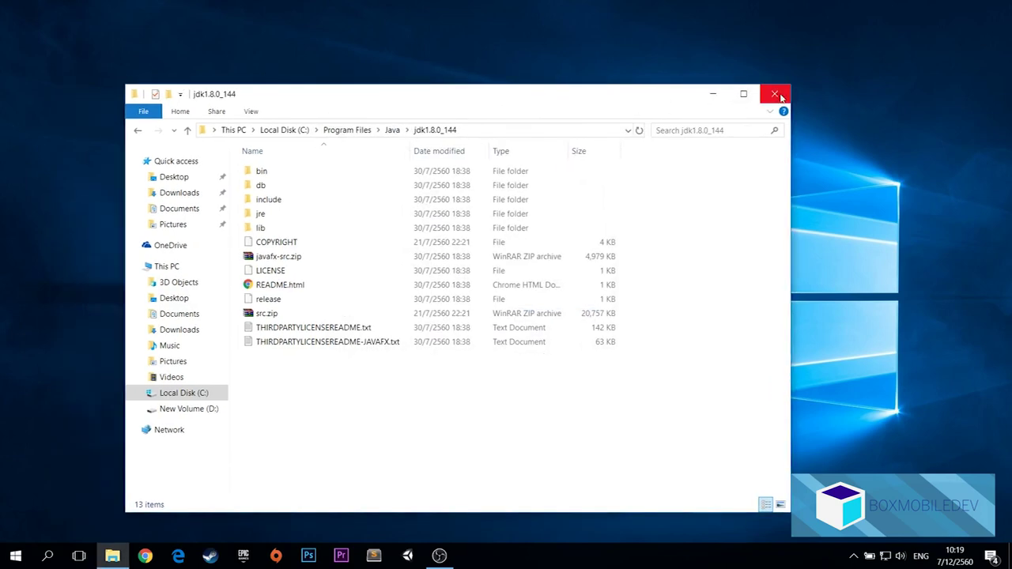
pyautogui.click(775, 94)
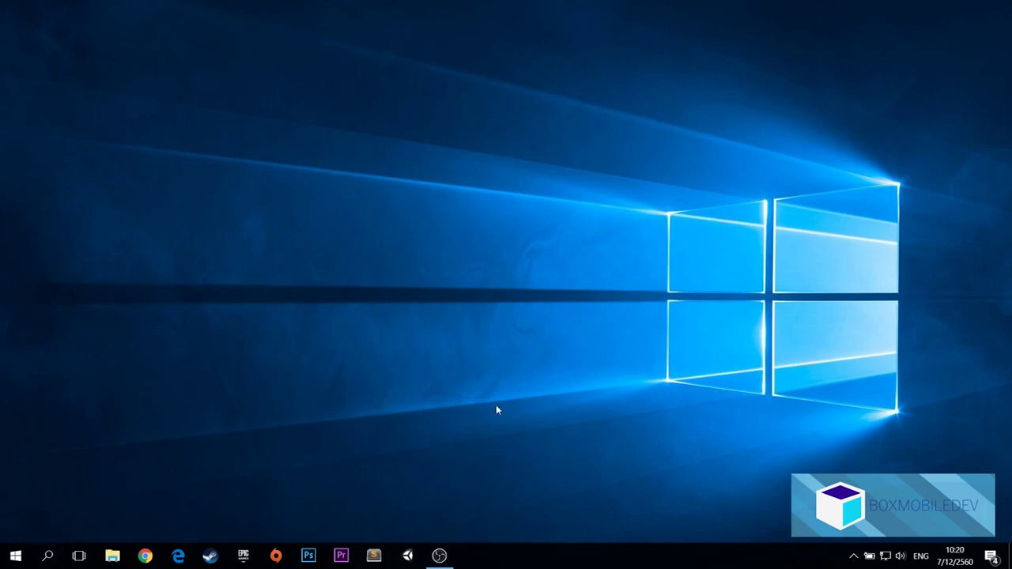
# Open a Command Prompt, check the installed Java version with java -version, and close the console
pyautogui.click(47, 556)
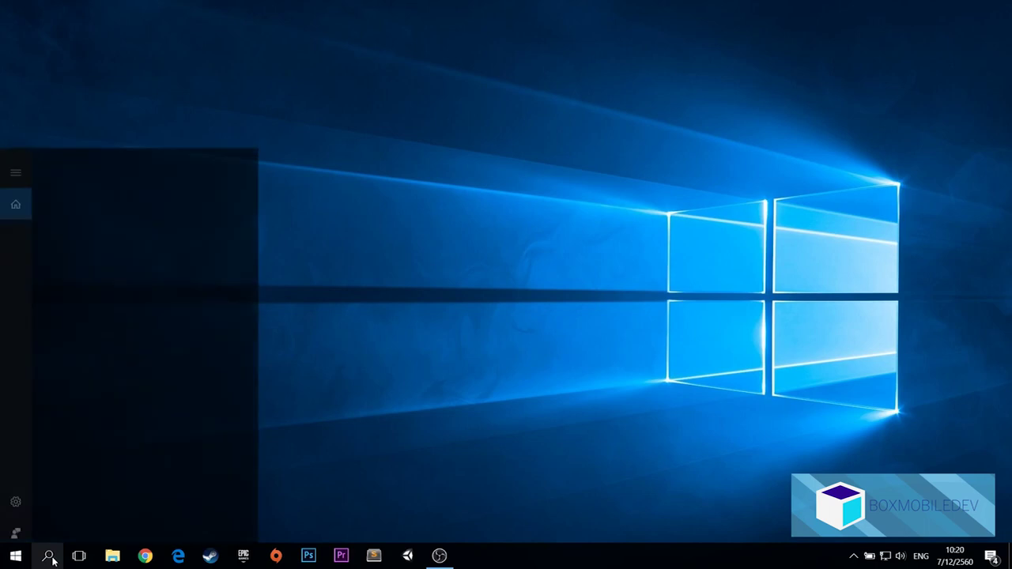
pyautogui.write('cmd')
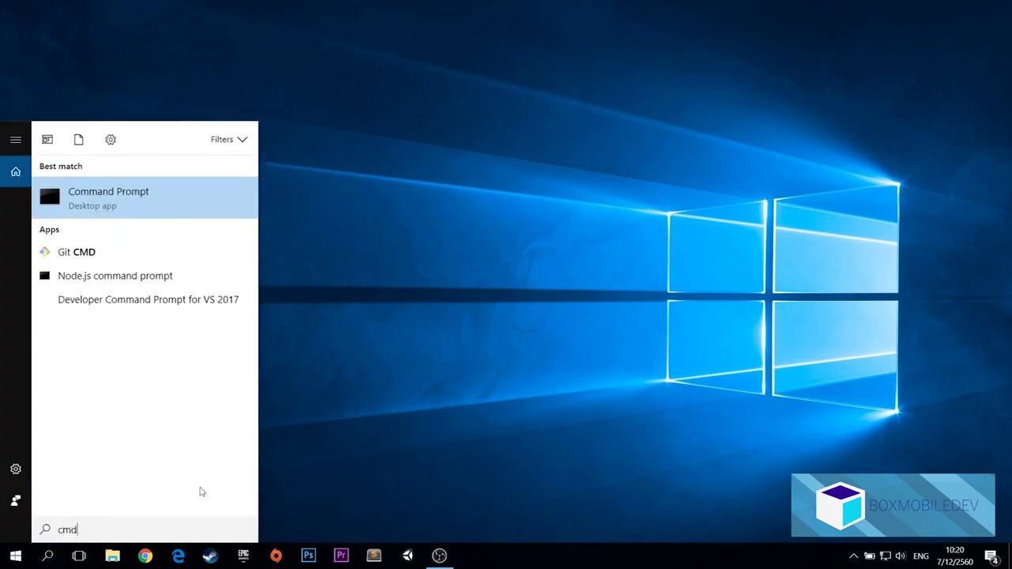
pyautogui.press('Return')
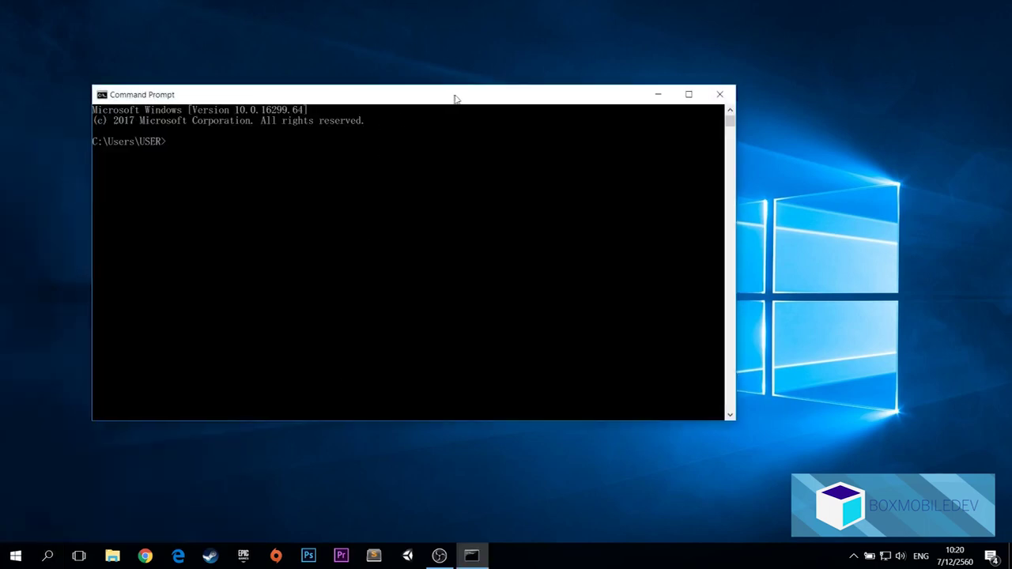
pyautogui.moveTo(448, 100); pyautogui.dragTo(577, 120)
pyautogui.write('java -vers')
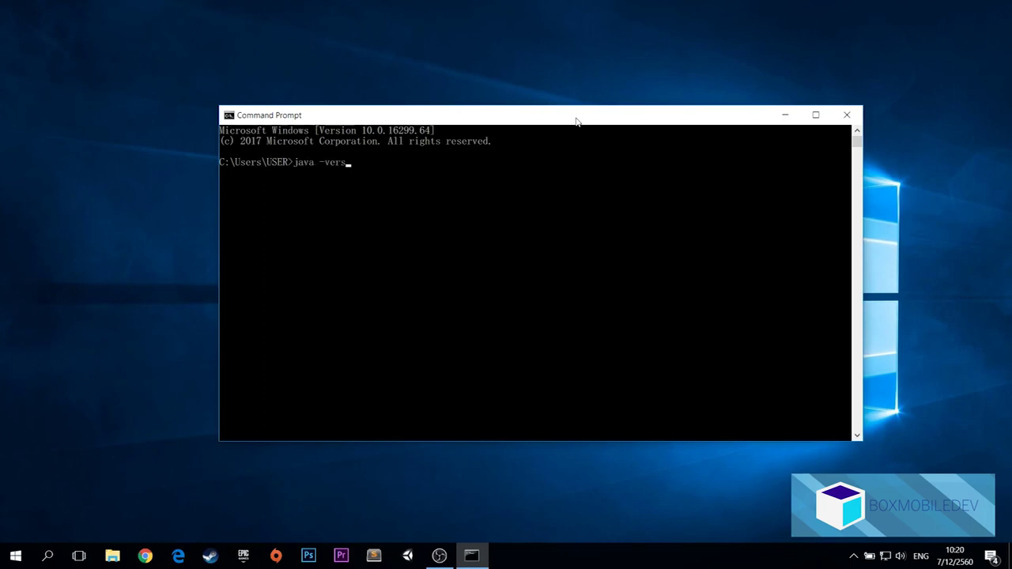
pyautogui.write('ion')
pyautogui.press('Return')
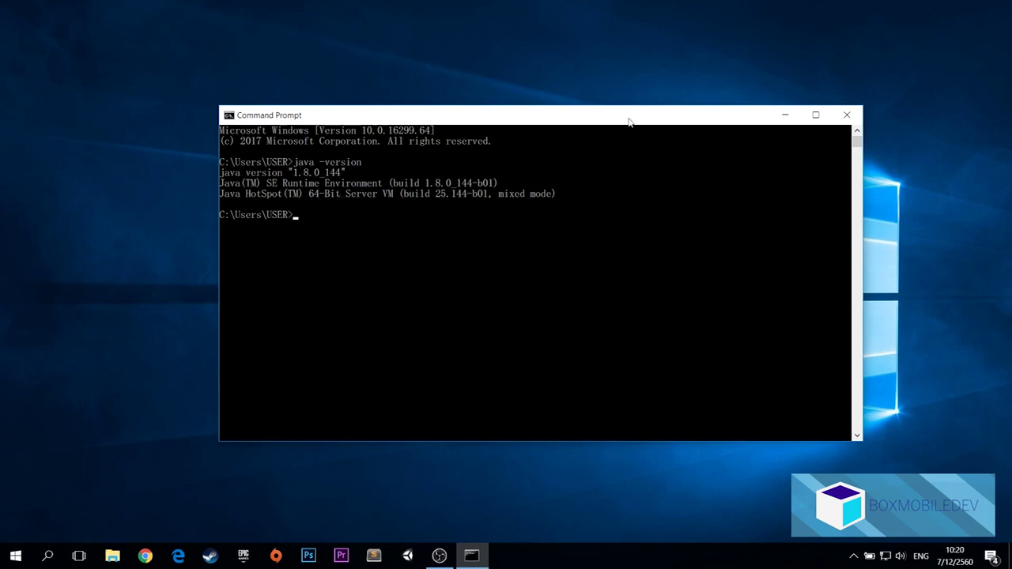
pyautogui.moveTo(630, 121); pyautogui.dragTo(627, 110)
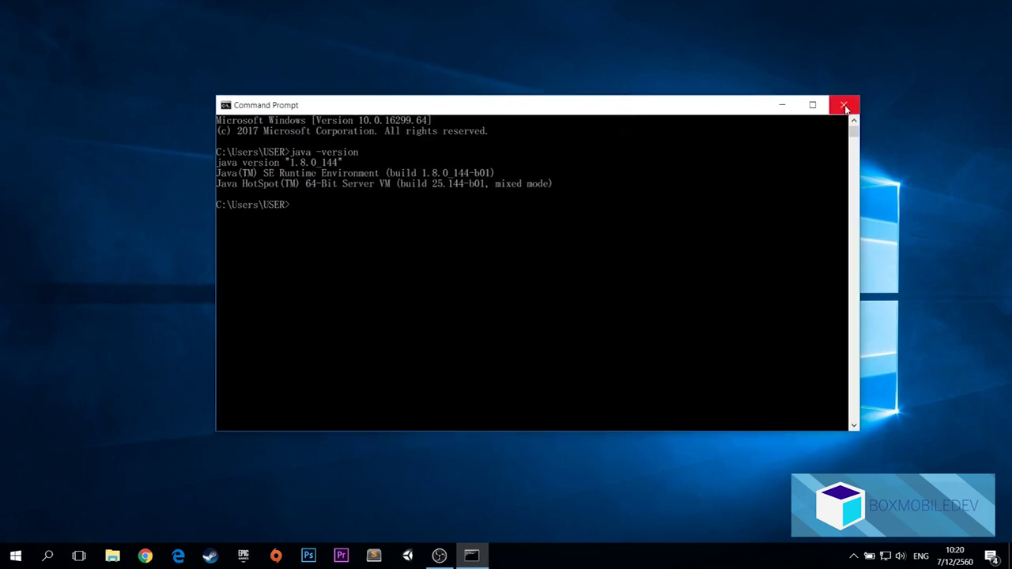
pyautogui.click(845, 106)
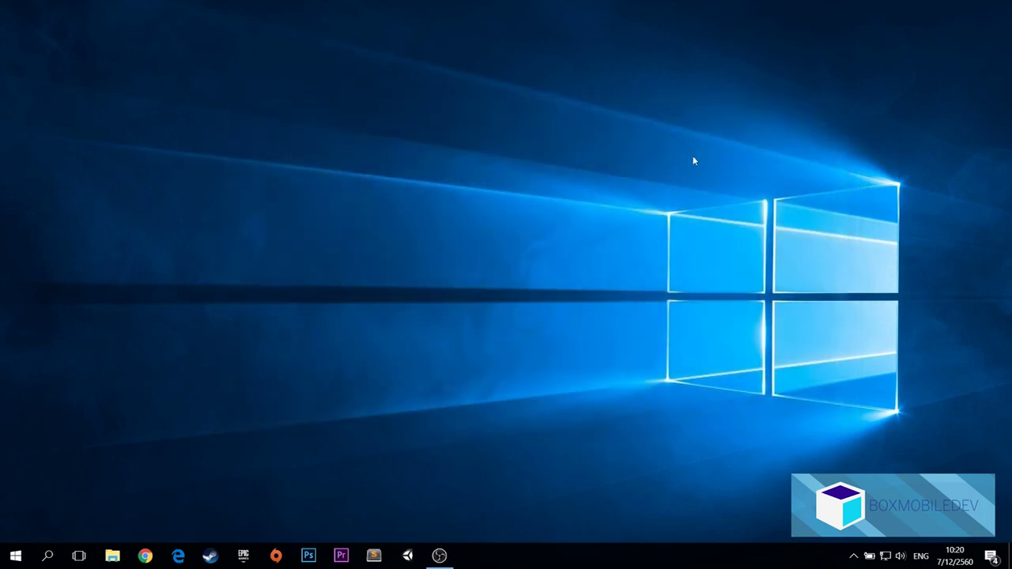
# Browse to the Ionic2Project folder on New Volume (D:) in File Explorer and select the ScreenShootMulti project folder
pyautogui.click(113, 557)
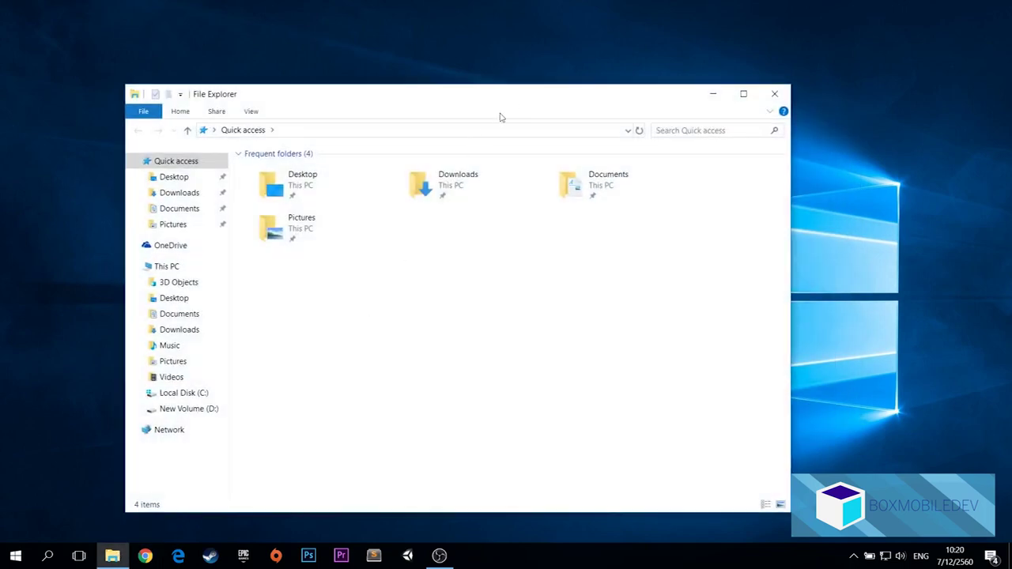
pyautogui.moveTo(509, 103); pyautogui.dragTo(601, 89)
pyautogui.click(308, 395)
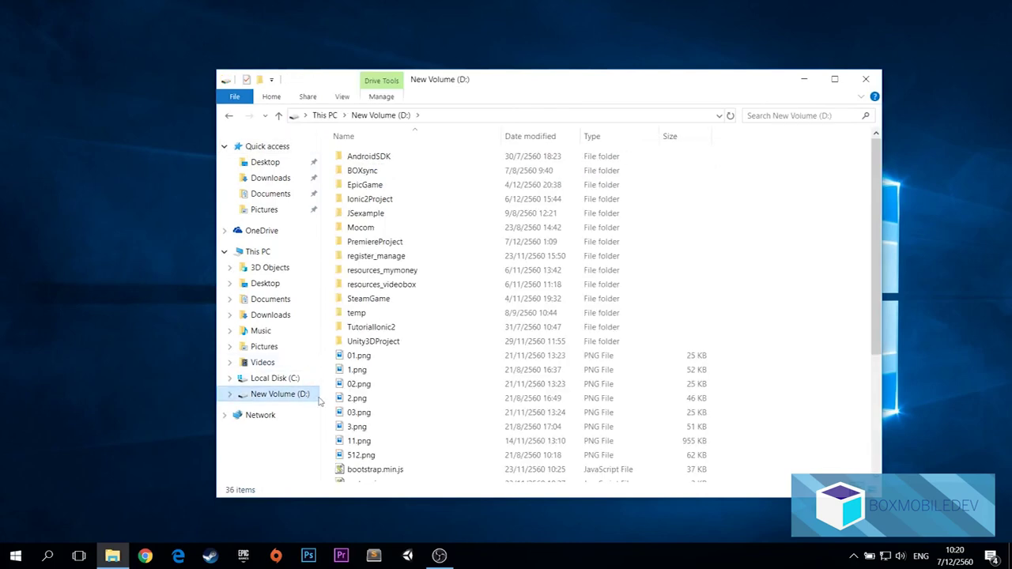
pyautogui.doubleClick(420, 199)
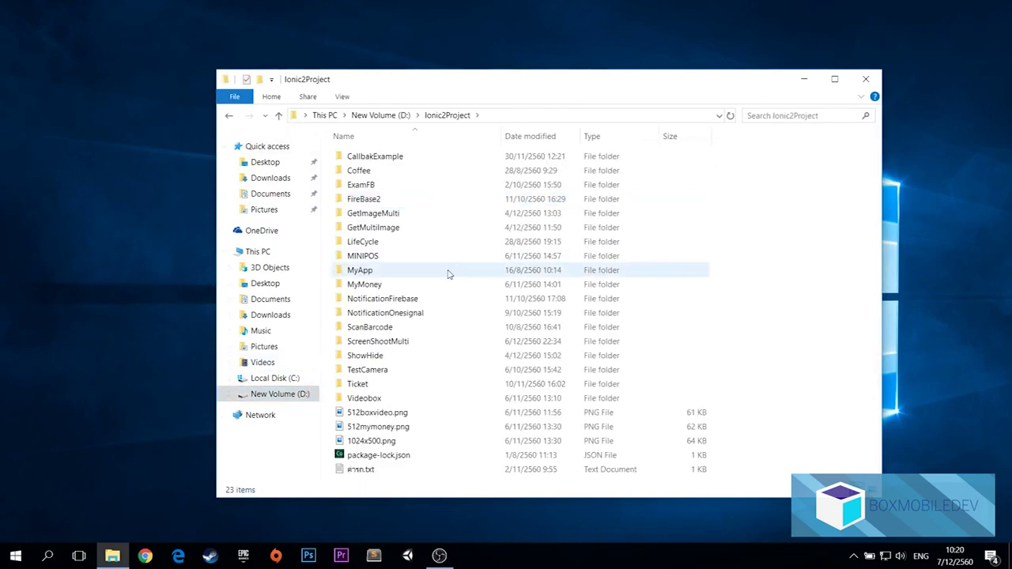
pyautogui.click(438, 350)
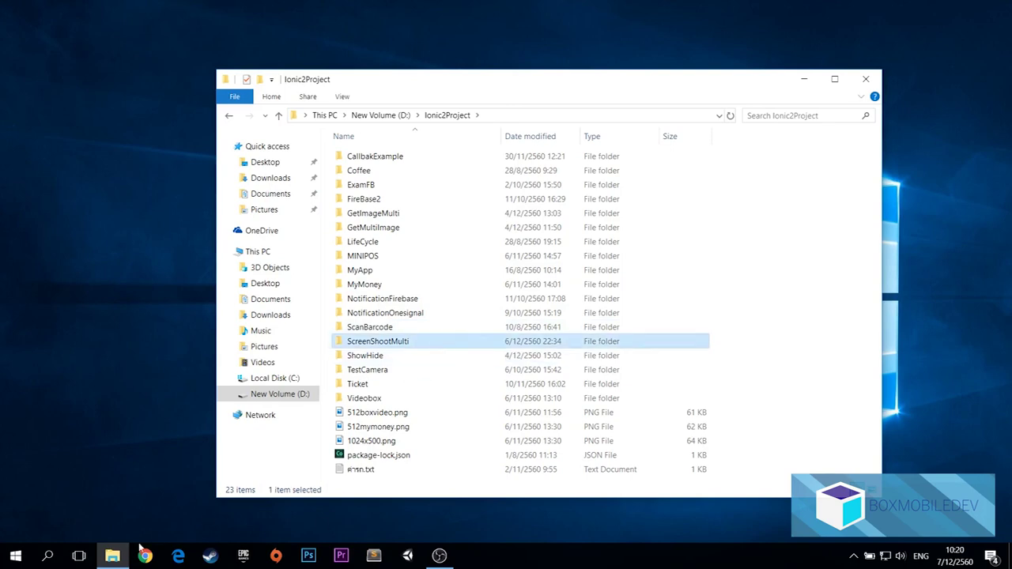
# Open a new Command Prompt and arrange File Explorer so both windows are accessible
pyautogui.click(48, 555)
pyautogui.write('cmd')
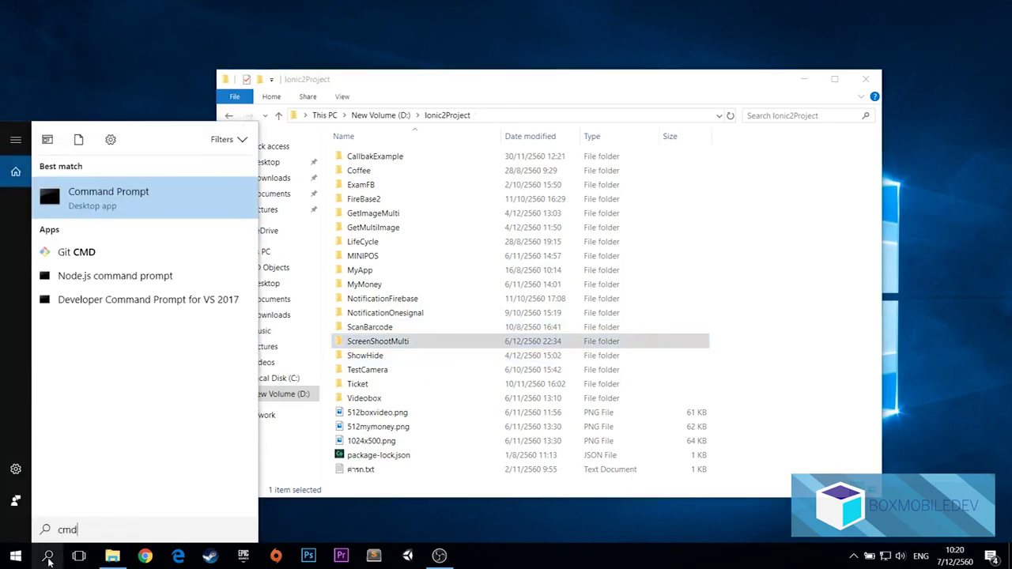
pyautogui.press('Return')
pyautogui.moveTo(515, 79); pyautogui.dragTo(636, 73)
pyautogui.click(290, 206)
# Switch the console to drive D: and change its directory to D:\Ionic2Project\ScreenShootMulti, taking the path from the folder in File Explorer
pyautogui.write('d:')
pyautogui.press('Return')
pyautogui.write('cd')
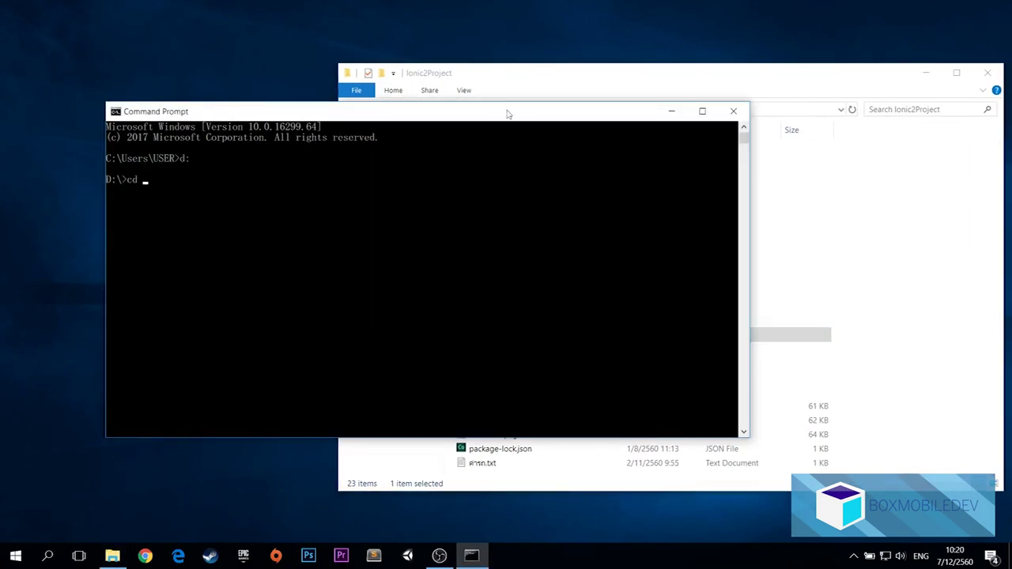
pyautogui.click(542, 78)
pyautogui.moveTo(498, 335); pyautogui.dragTo(273, 267)
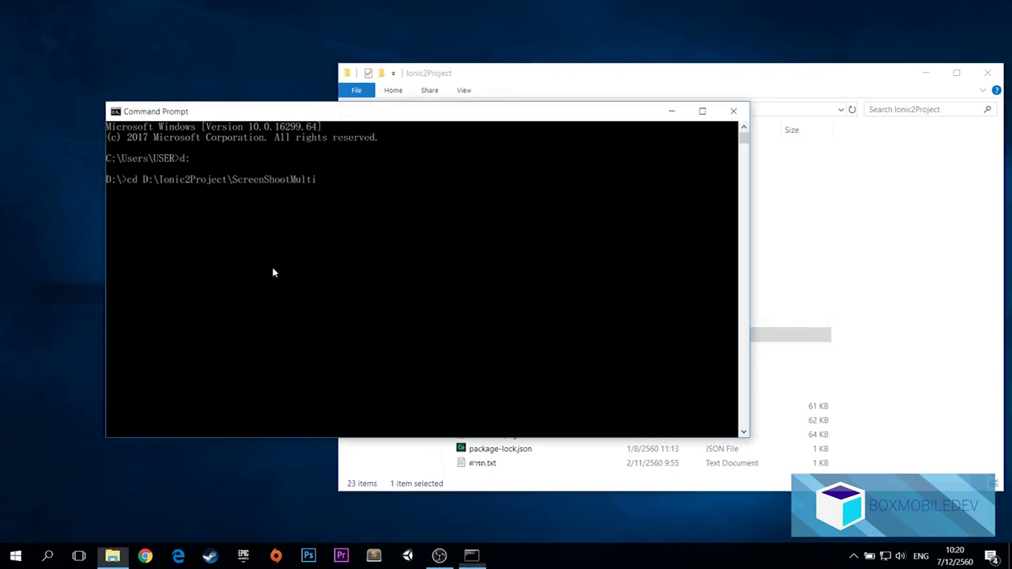
pyautogui.press('Return')
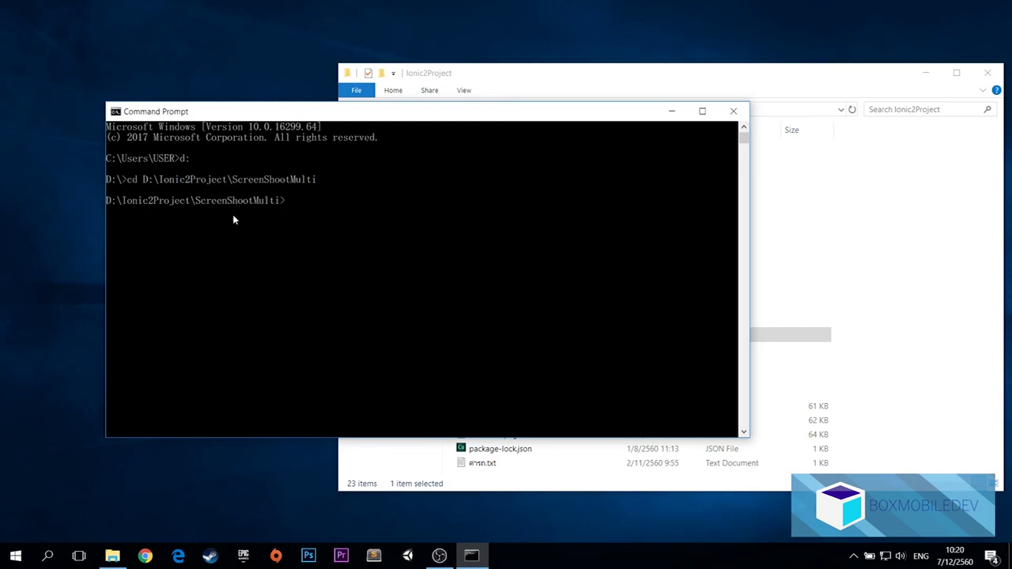
# Enter the command ionic cordova build android for the ScreenShootMulti project in the console
pyautogui.moveTo(419, 109); pyautogui.dragTo(385, 112)
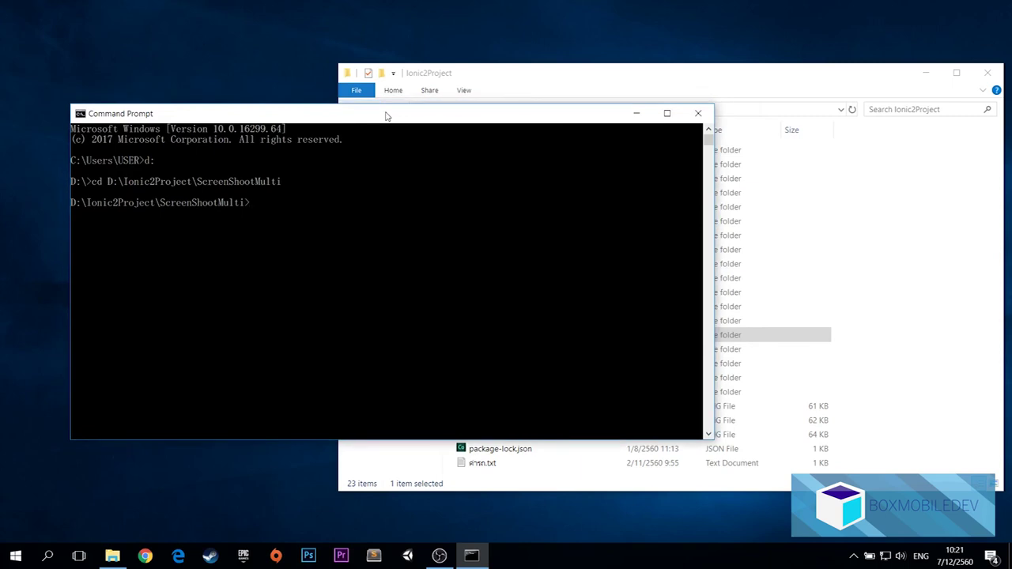
pyautogui.write('ionic cordova build android')
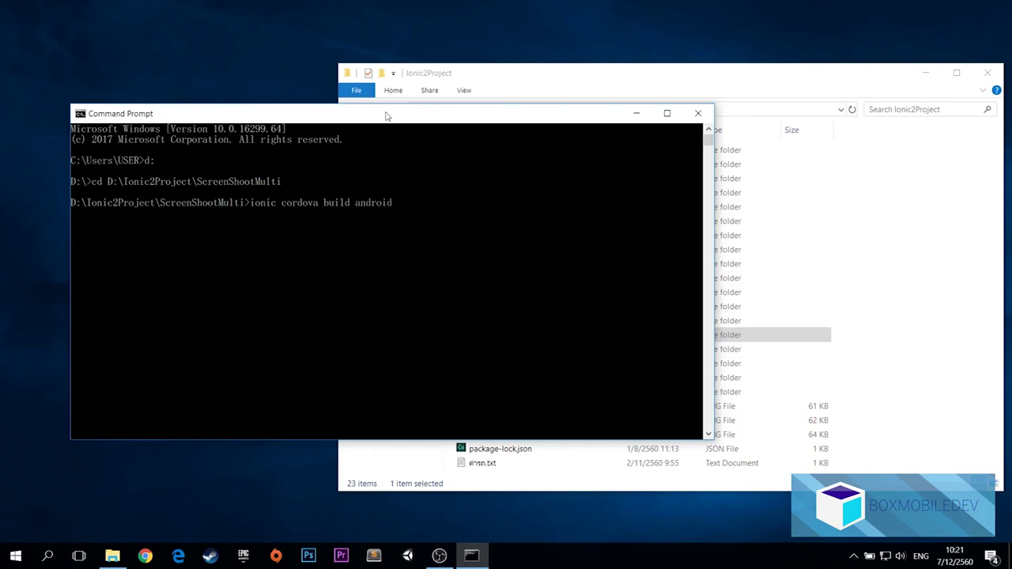